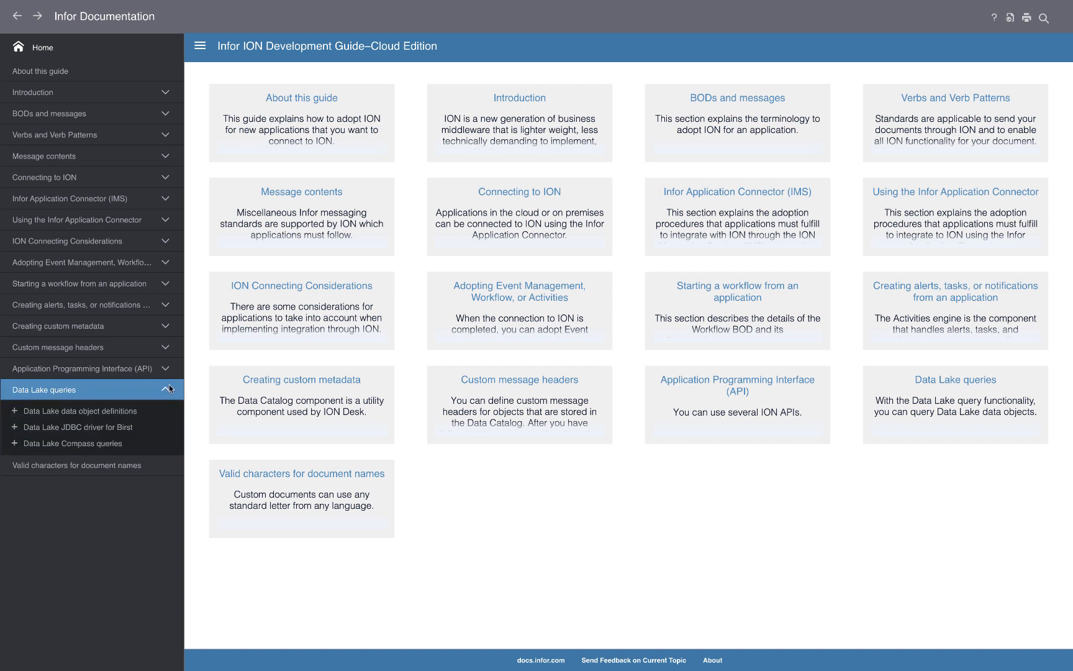
Step: Open the Compass JDBC driver topic under Data Lake Compass queries in the ION Development Guide
{"action": "left_click", "coordinate": [100, 443]}
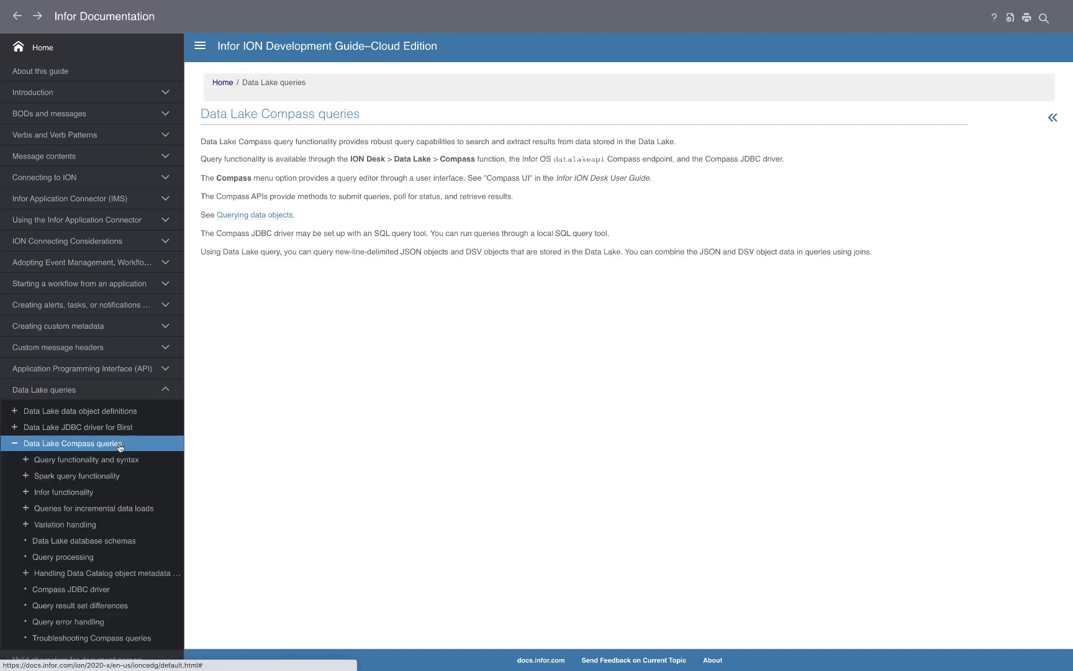
{"action": "left_click", "coordinate": [89, 590]}
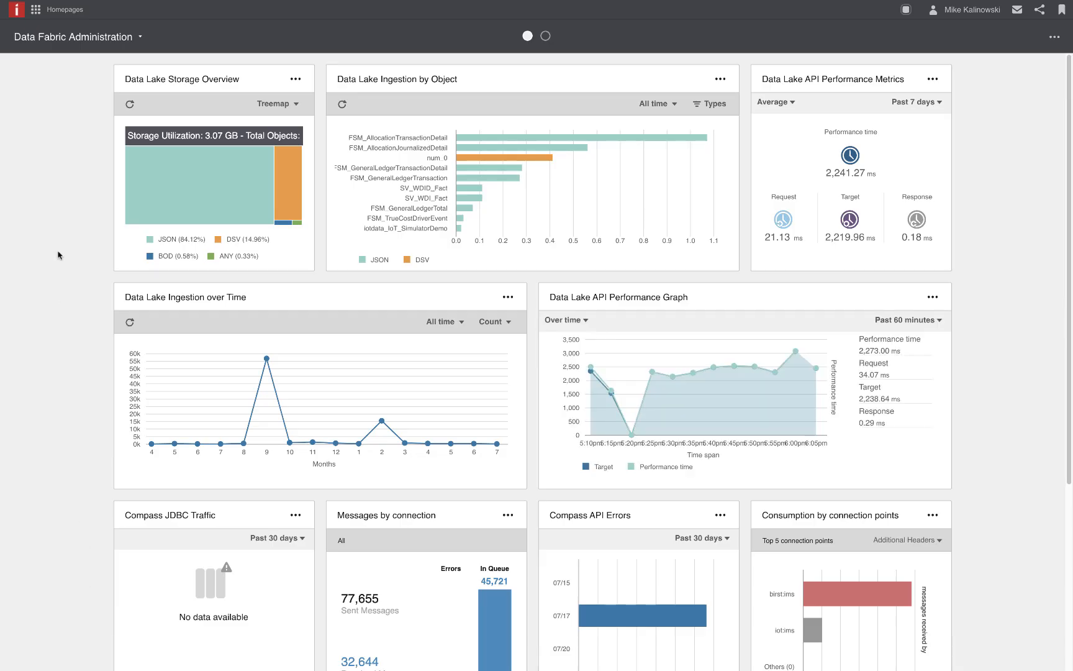
Step: Switch to ION Desk and run the copied Compass query joining MyProducts with Suppliers for productid 1, with all variations of myproducts included
{"action": "left_click", "coordinate": [36, 9]}
{"action": "left_click", "coordinate": [161, 73]}
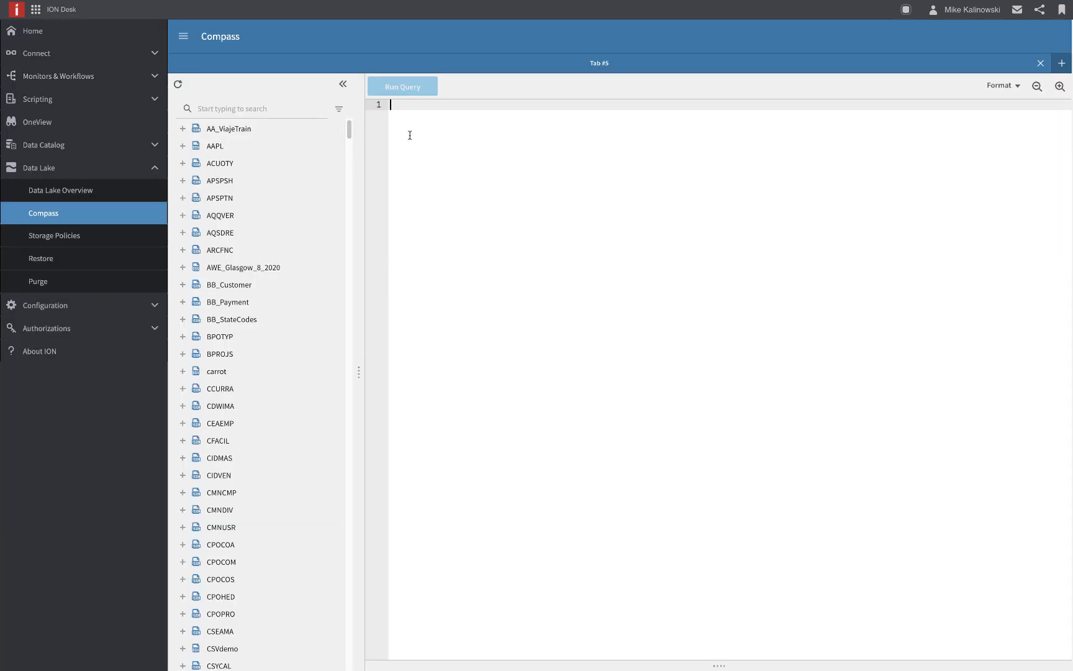
{"action": "type", "text": "--*includeAllVariations=myproducts SELECT   P.\"productid\",   P.\"productname\",   S.\"SupplierName\",   S.\"City\" + ', ' + S.\"State\" + ' ' + CAST(S.\"Zip\" AS VARCHAR) AS SupplierLocation,   P.\"discontinued\",   P.\"quantityperunit\",   P.\"reorderlevel\",   P.\"unitprice\",   P.\"unitsinstock\",   P.\"unitsonorder\",   P.\"variation\",   P.\"deleted\" FROM   \"MyProducts\" AS P INNER JOIN Suppliers AS S ON S.supplierid = P.supplierid WHERE   P.productid = 1"}
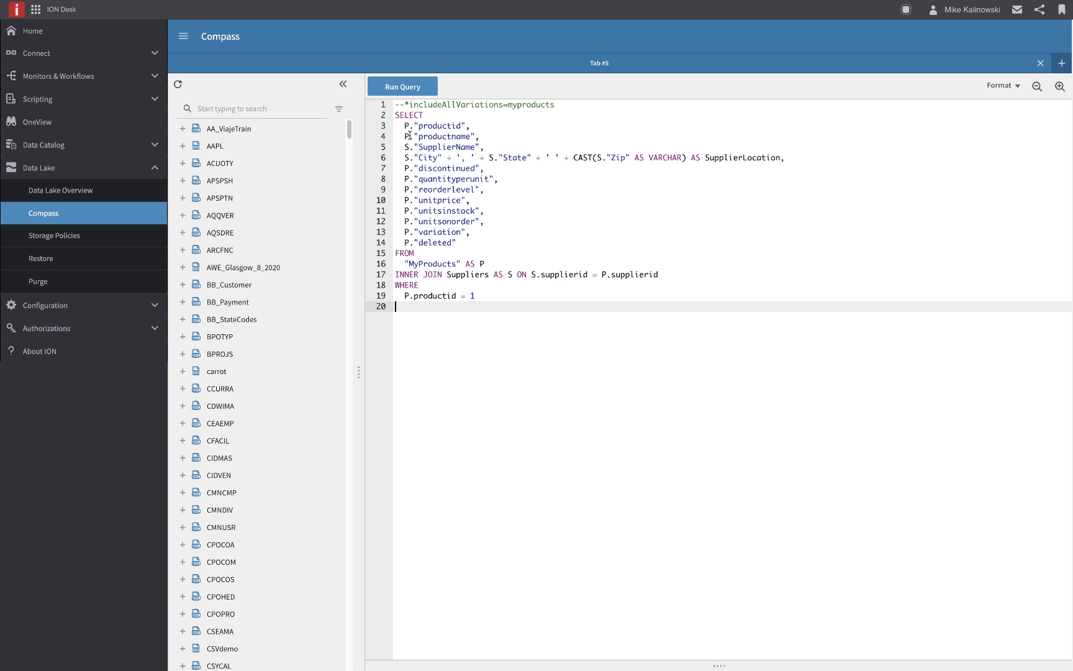
{"action": "left_click", "coordinate": [427, 90]}
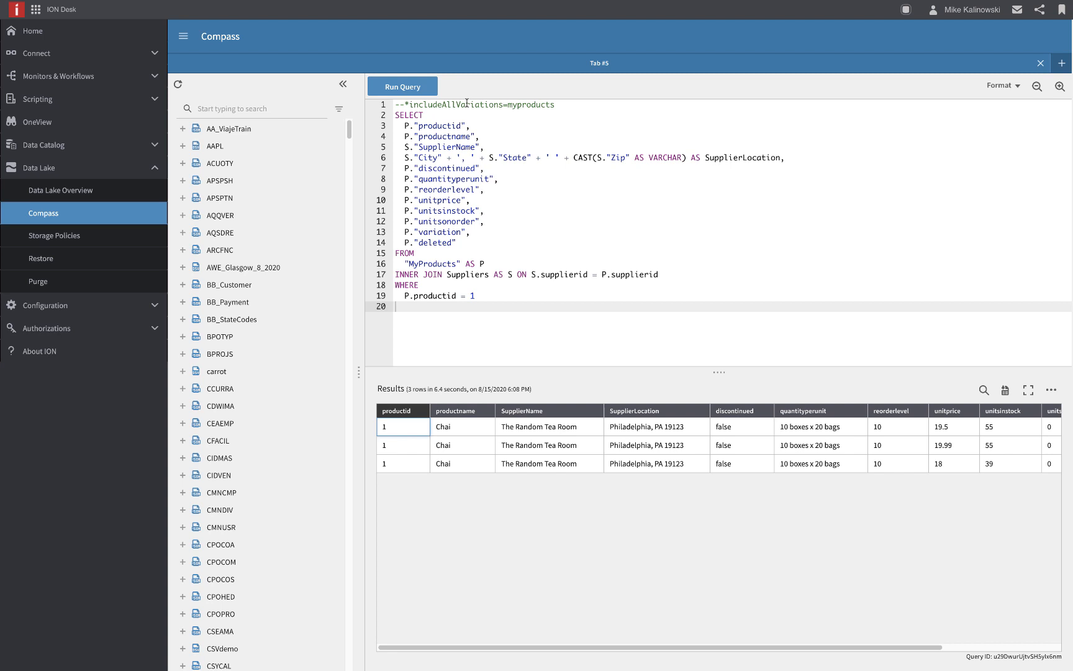
Step: Download the Compass JDBC Driver from the ION Desk configuration downloads, agreeing to its terms and requirements
{"action": "left_click", "coordinate": [157, 312]}
{"action": "left_click", "coordinate": [147, 291]}
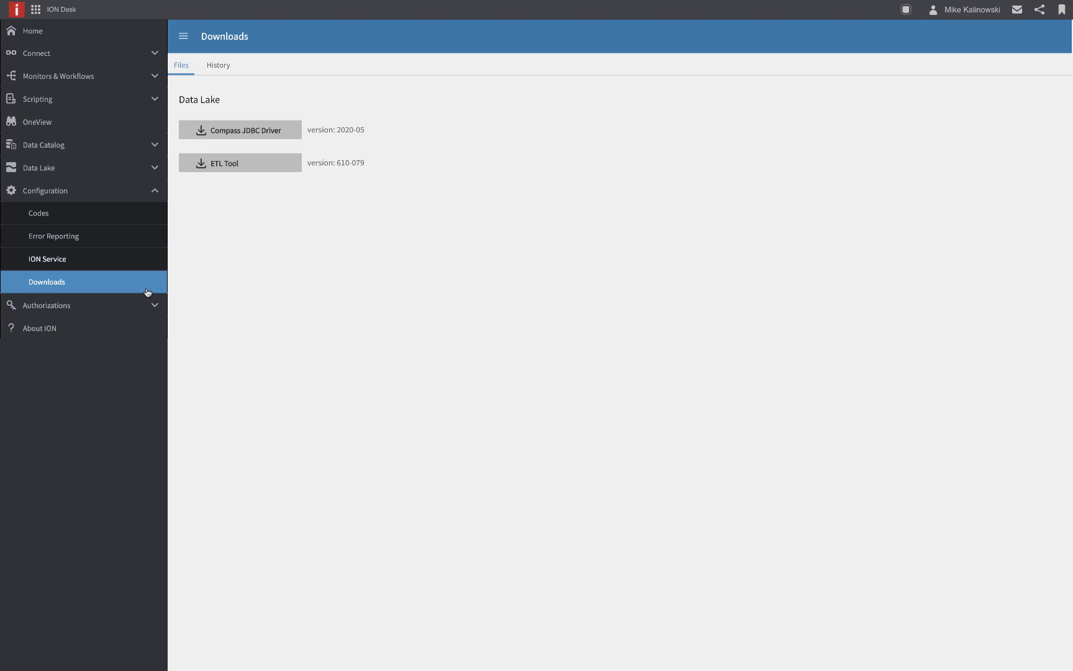
{"action": "left_click", "coordinate": [226, 132]}
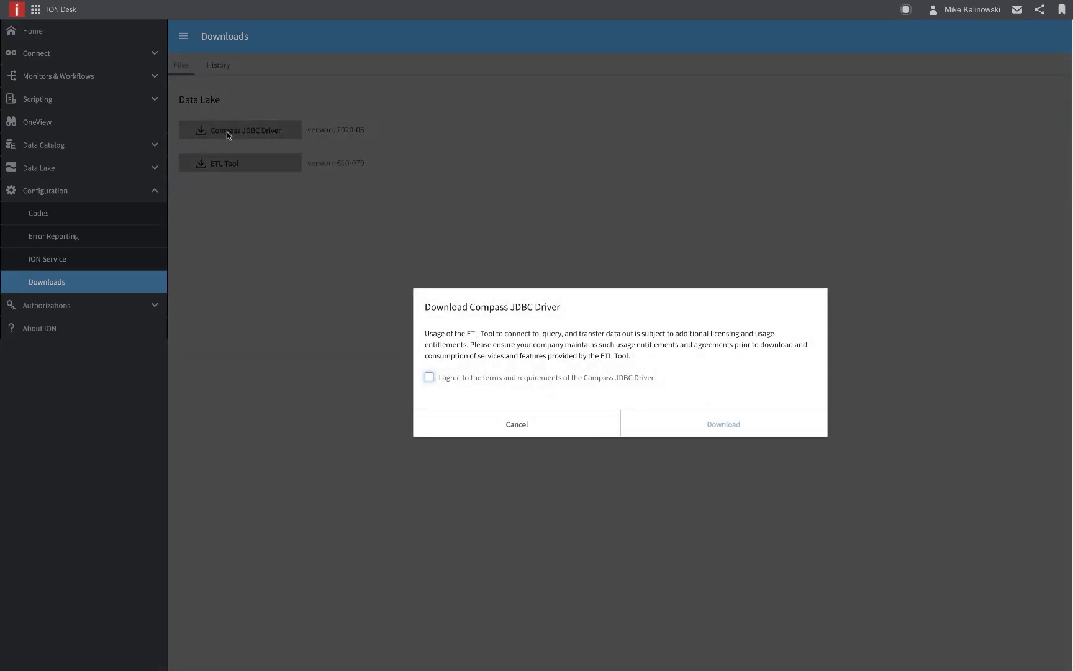
{"action": "left_click", "coordinate": [430, 377]}
{"action": "left_click", "coordinate": [655, 427]}
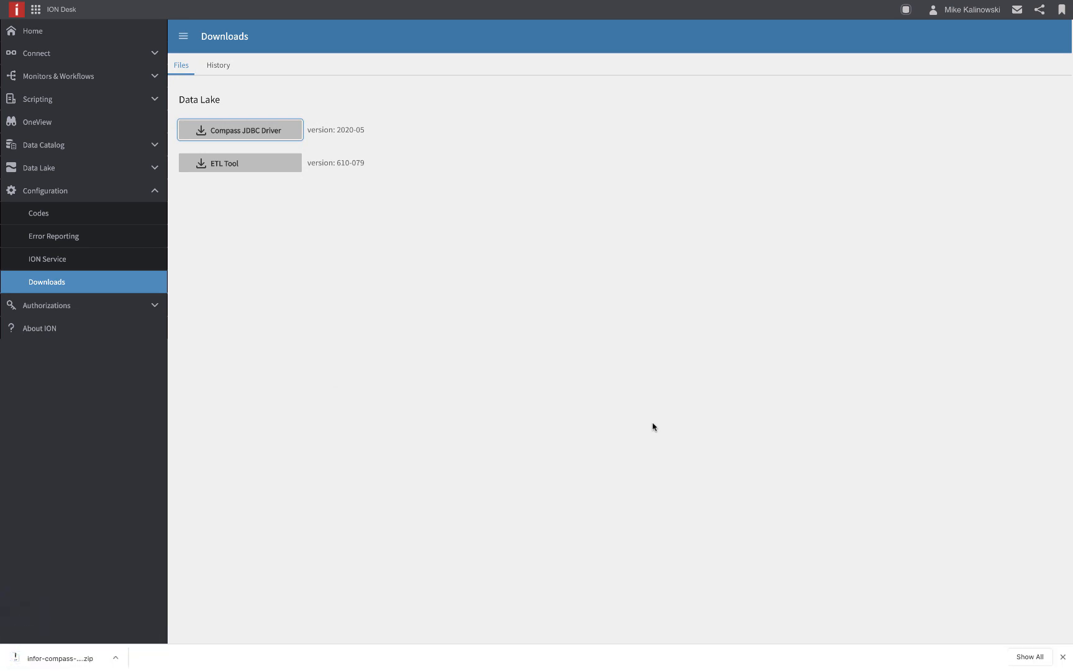
Step: Switch to Infor ION API and add an authorized app named "Infor Compass JDBC Driver" of type Backend Service
{"action": "left_click", "coordinate": [35, 9]}
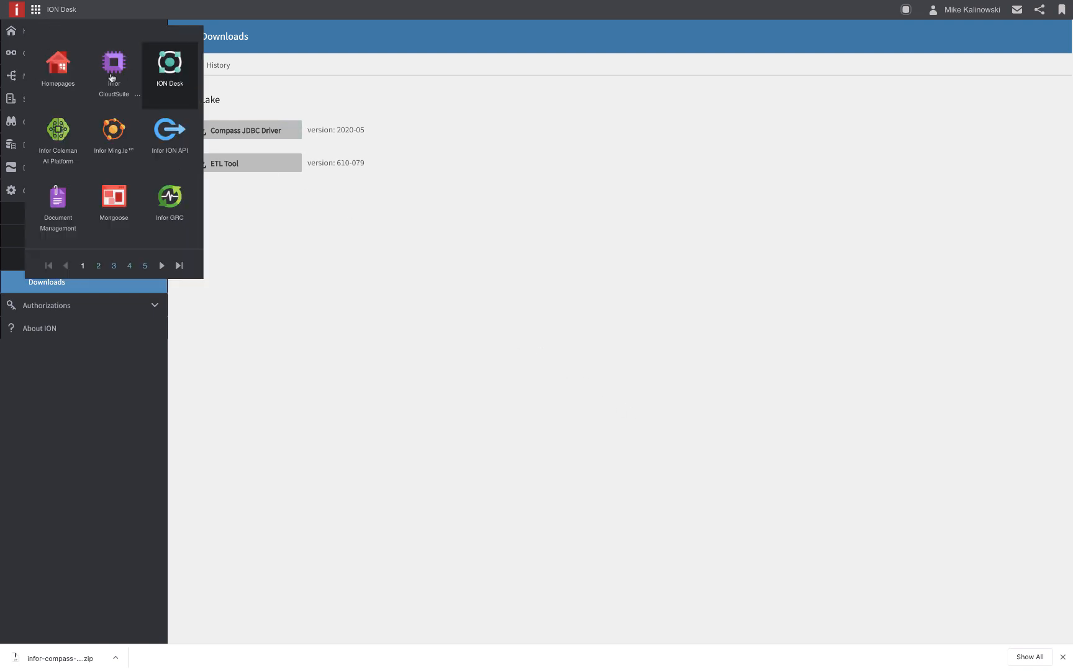
{"action": "left_click", "coordinate": [184, 141]}
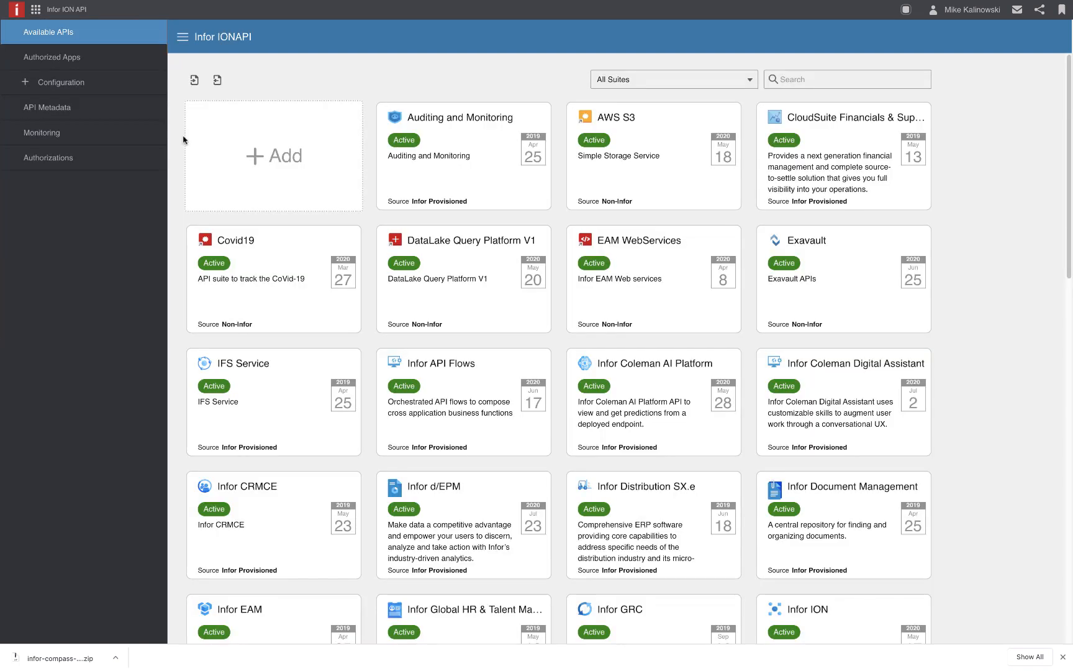
{"action": "left_click", "coordinate": [129, 67]}
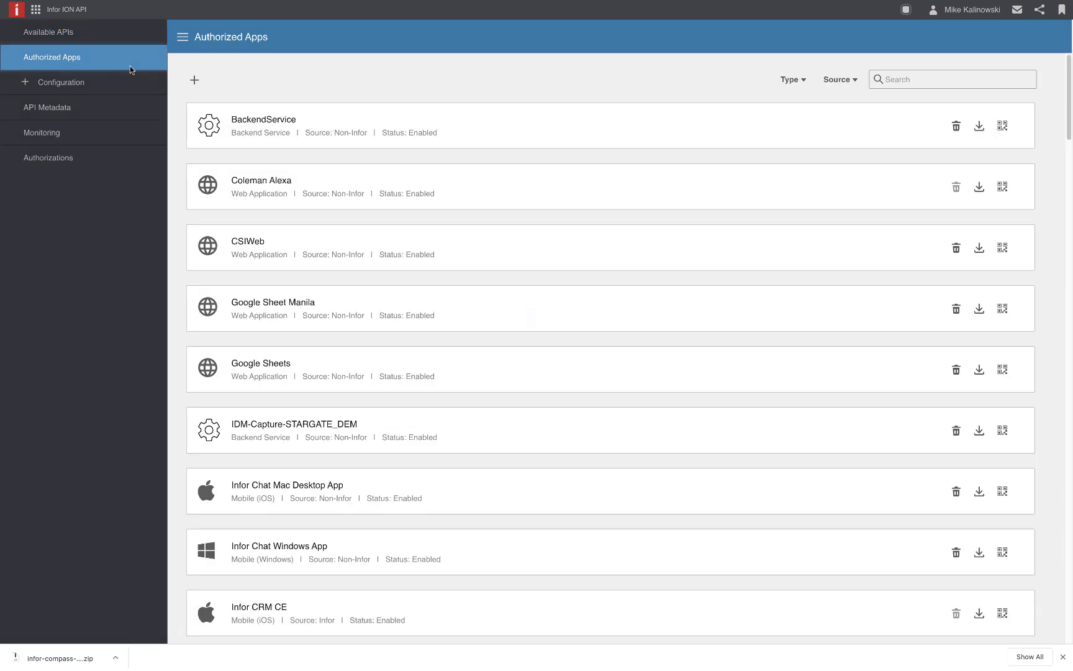
{"action": "left_click", "coordinate": [194, 80]}
{"action": "left_click", "coordinate": [214, 144]}
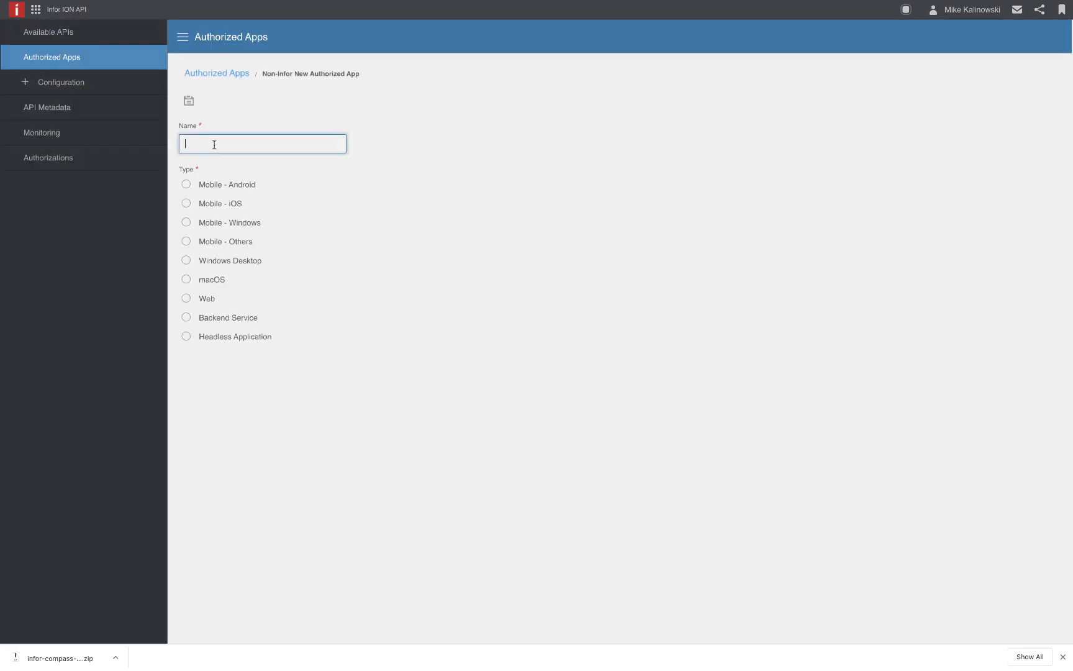
{"action": "type", "text": "Infor Compass JDBC Driver"}
{"action": "left_click", "coordinate": [213, 320]}
Step: Set the new app's description to "Infor Compass JDBC Driver" and save the authorized app
{"action": "left_click", "coordinate": [223, 368]}
{"action": "type", "text": "Infor"}
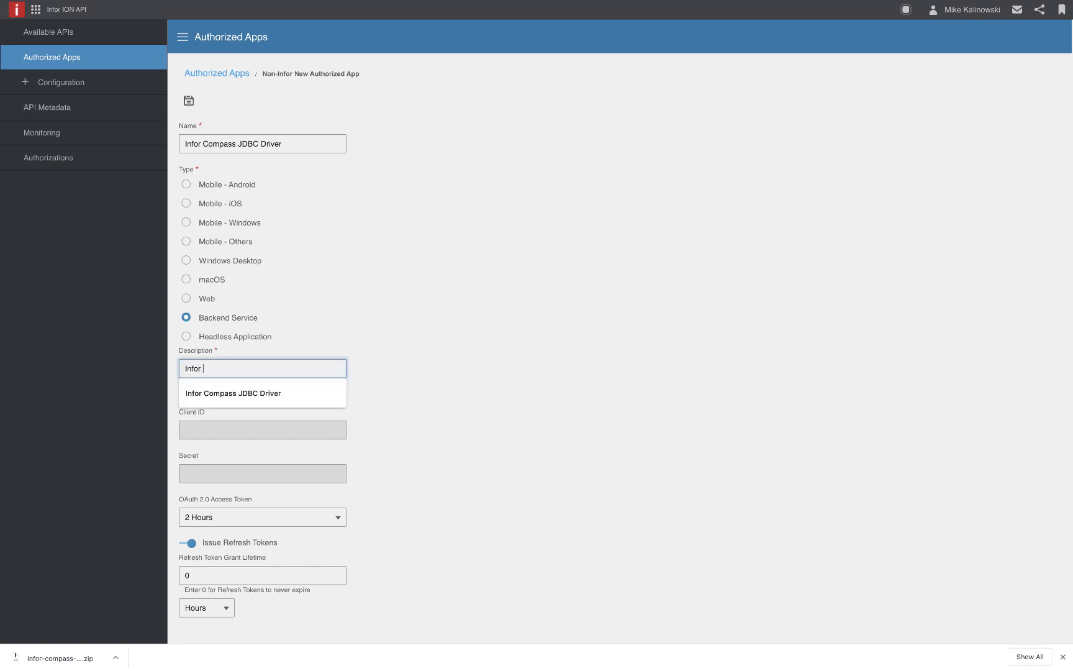
{"action": "key", "text": "Down"}
{"action": "key", "text": "Return"}
{"action": "key", "text": "Tab"}
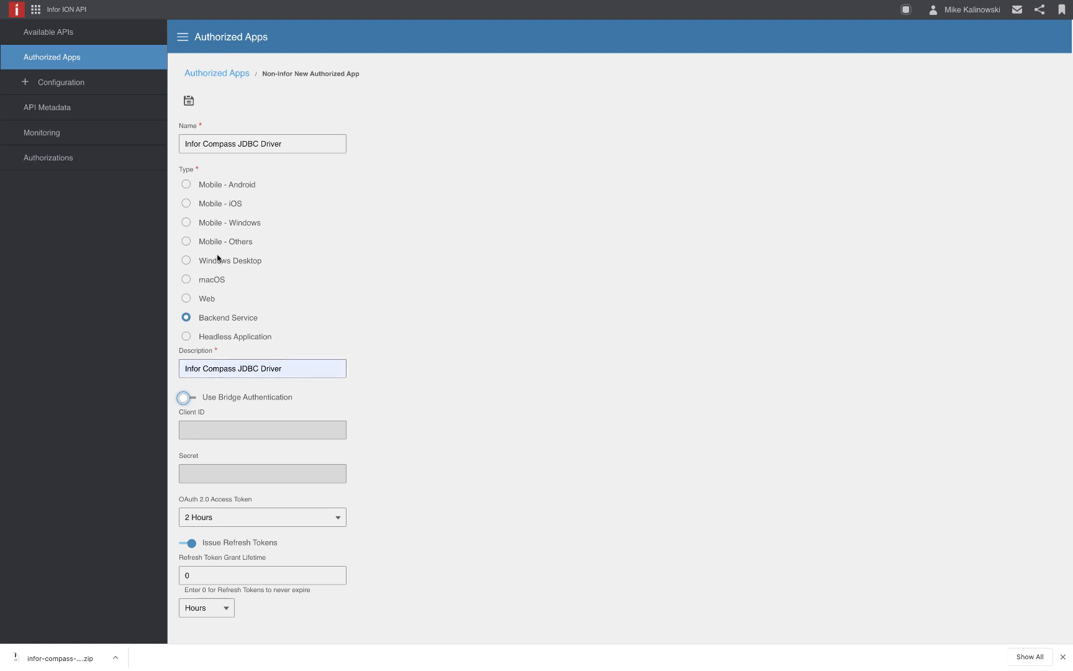
{"action": "left_click", "coordinate": [189, 104]}
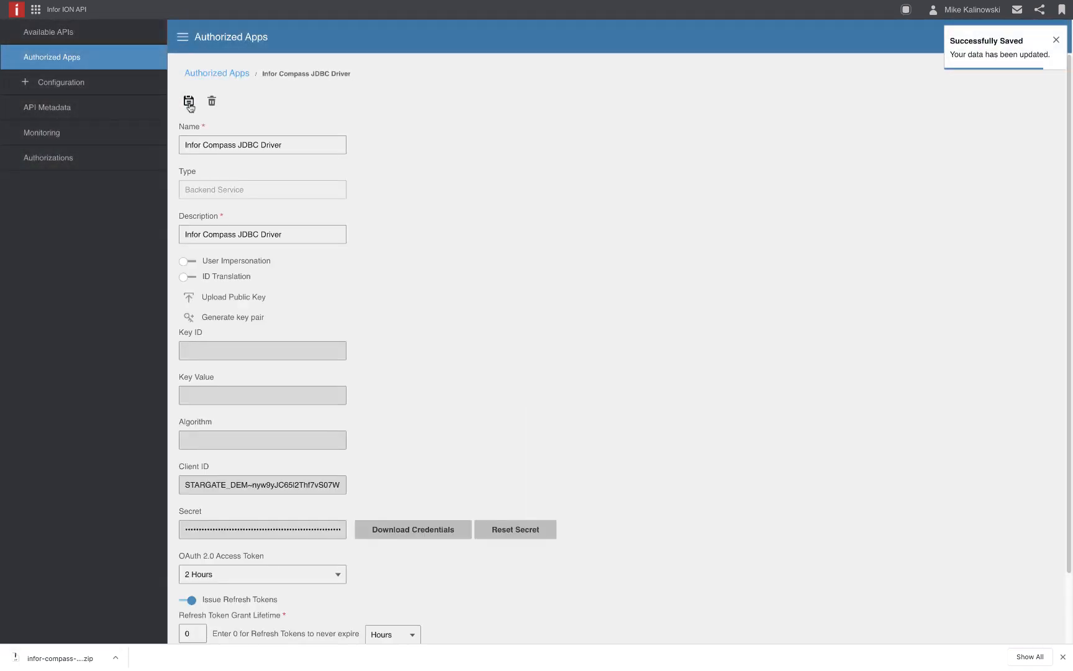
Step: Download the app's credentials with Create Service Account enabled and the user's name associated with the service account
{"action": "left_click", "coordinate": [405, 528]}
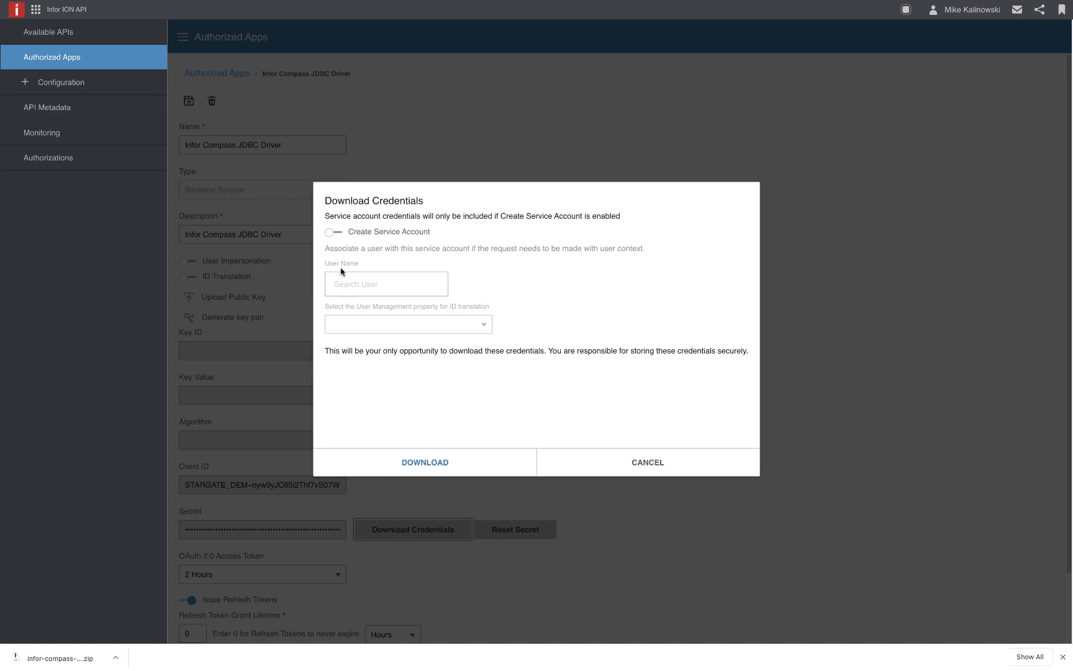
{"action": "left_click", "coordinate": [336, 235]}
{"action": "left_click", "coordinate": [361, 285]}
{"action": "type", "text": "mike"}
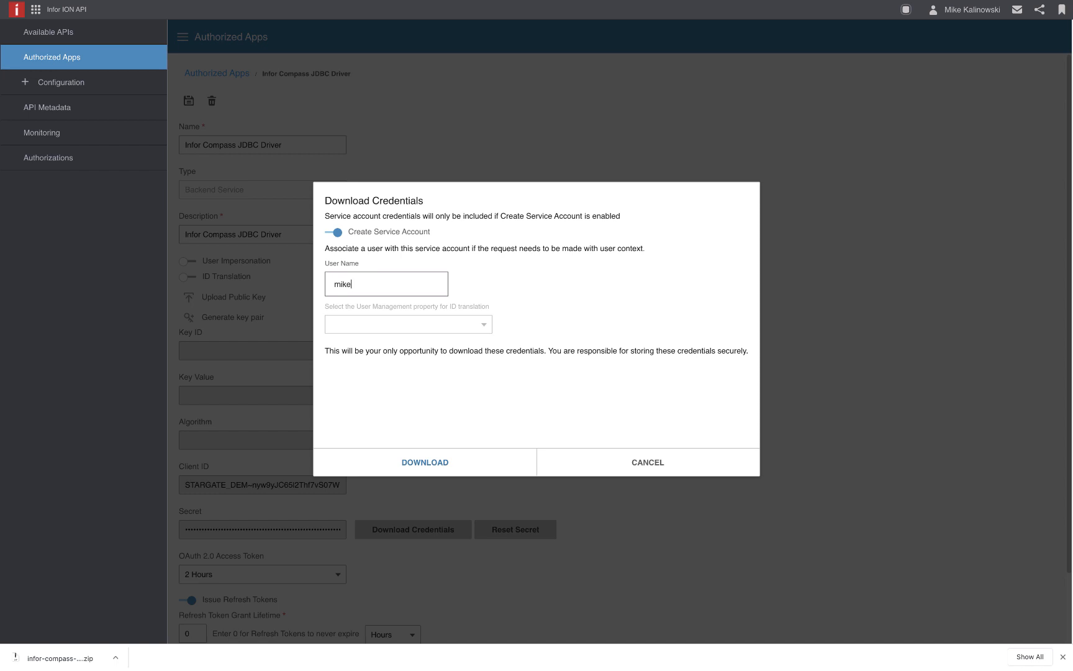
{"action": "left_click", "coordinate": [358, 327]}
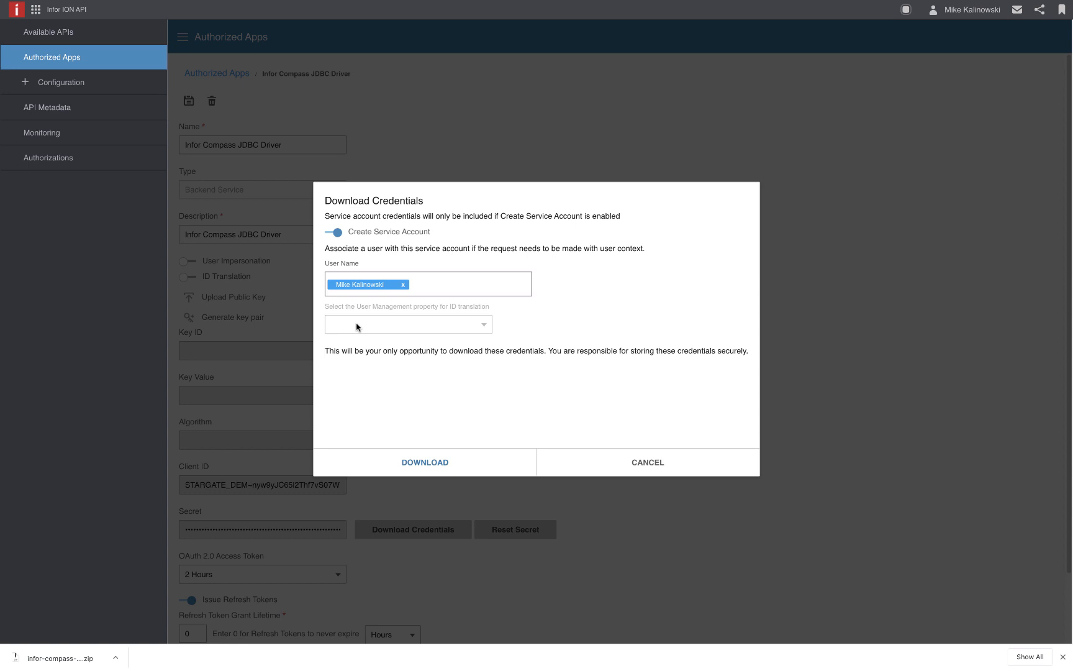
{"action": "left_click", "coordinate": [365, 460]}
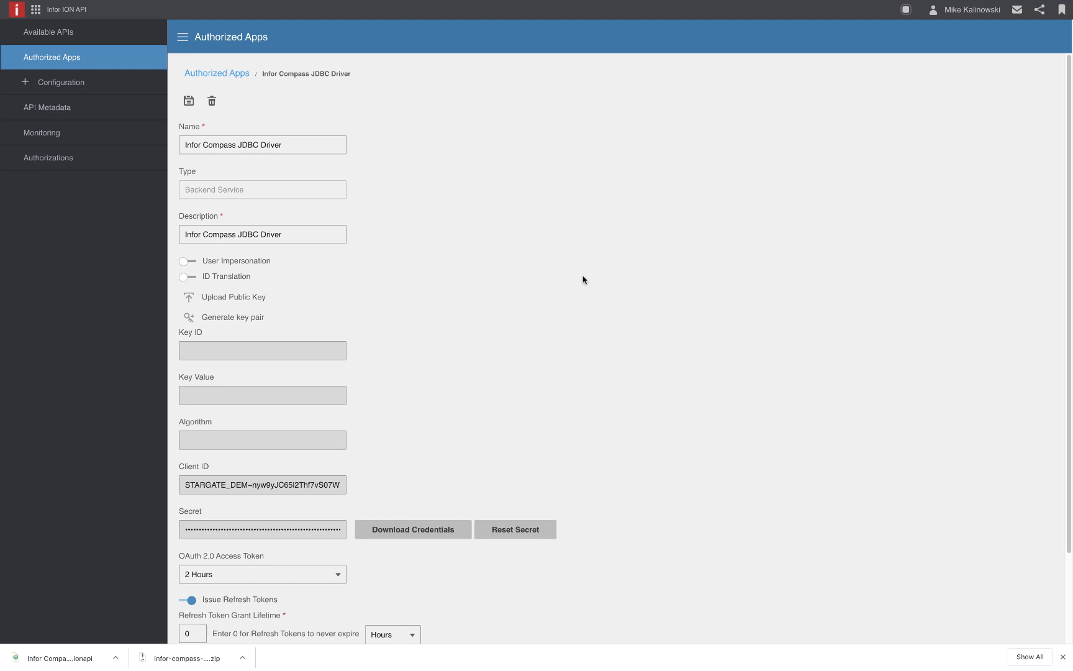
Step: In Finder, extract the downloaded Compass JDBC zip archive and move infor-compass-jdbc-2020-05.jar into the Infor Data Lake folder
{"action": "key", "text": "ctrl+Right"}
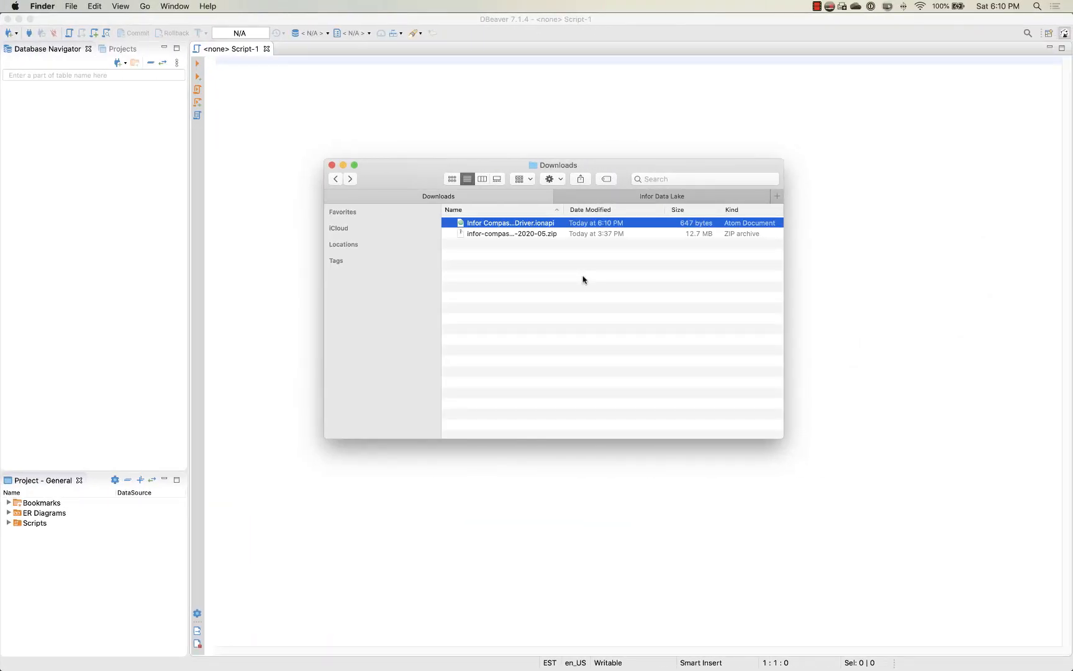
{"action": "double_click", "coordinate": [553, 234]}
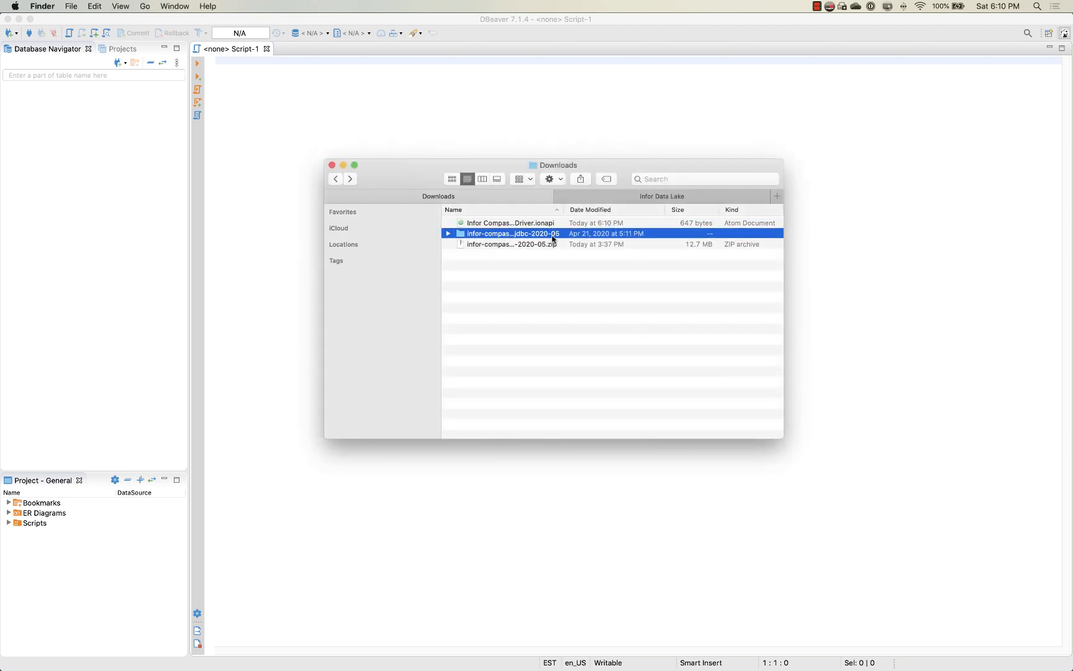
{"action": "double_click", "coordinate": [553, 238]}
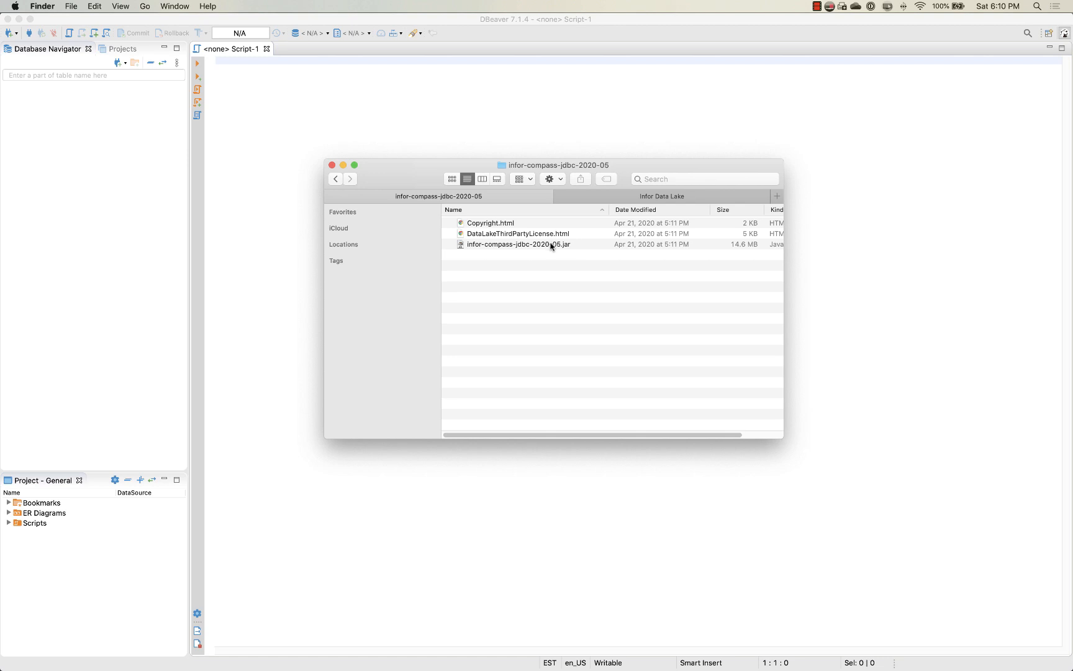
{"action": "left_click", "coordinate": [551, 246]}
{"action": "left_click_drag", "start_coordinate": [554, 248], "coordinate": [648, 250]}
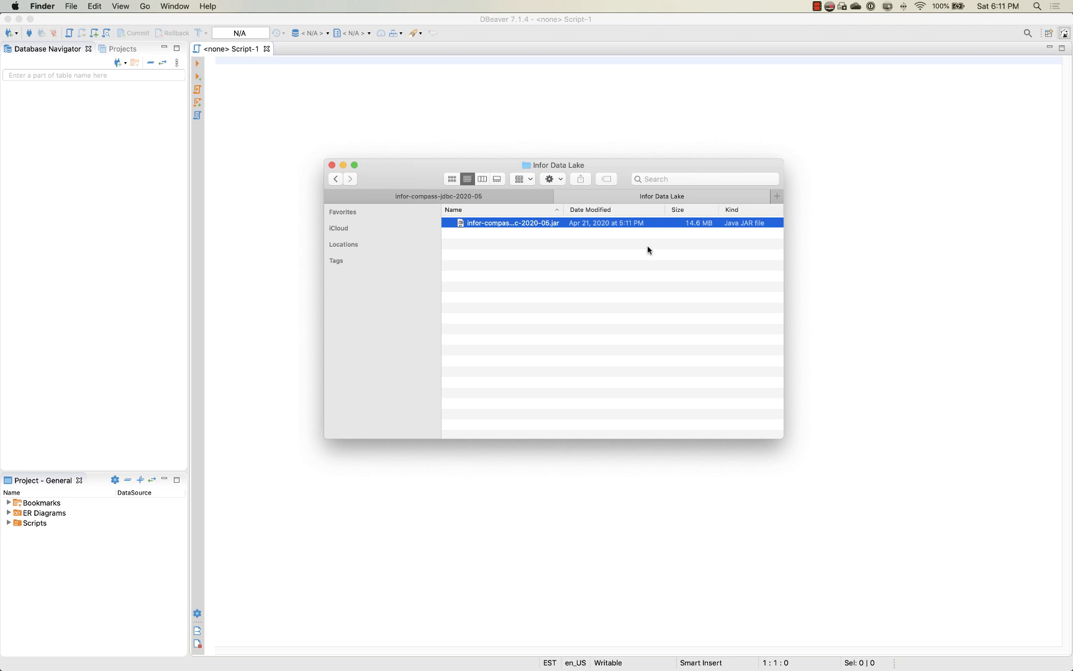
Step: Move the downloaded Infor Compass JDBC Driver .ionapi credentials file from Downloads into the Infor Data Lake folder
{"action": "left_click", "coordinate": [525, 197]}
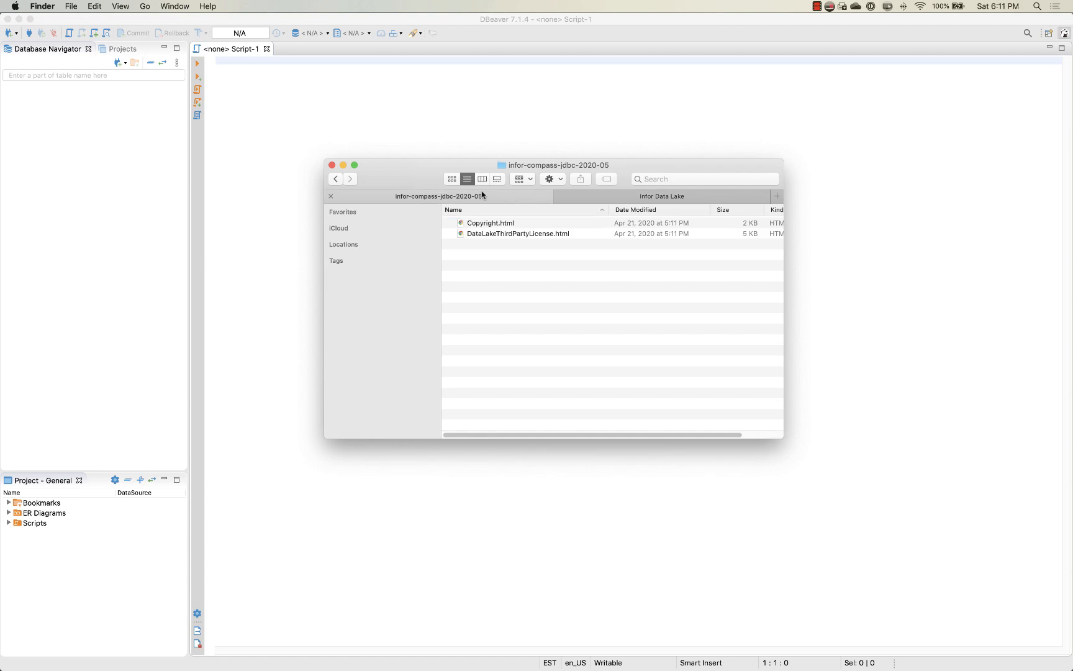
{"action": "left_click", "coordinate": [336, 181]}
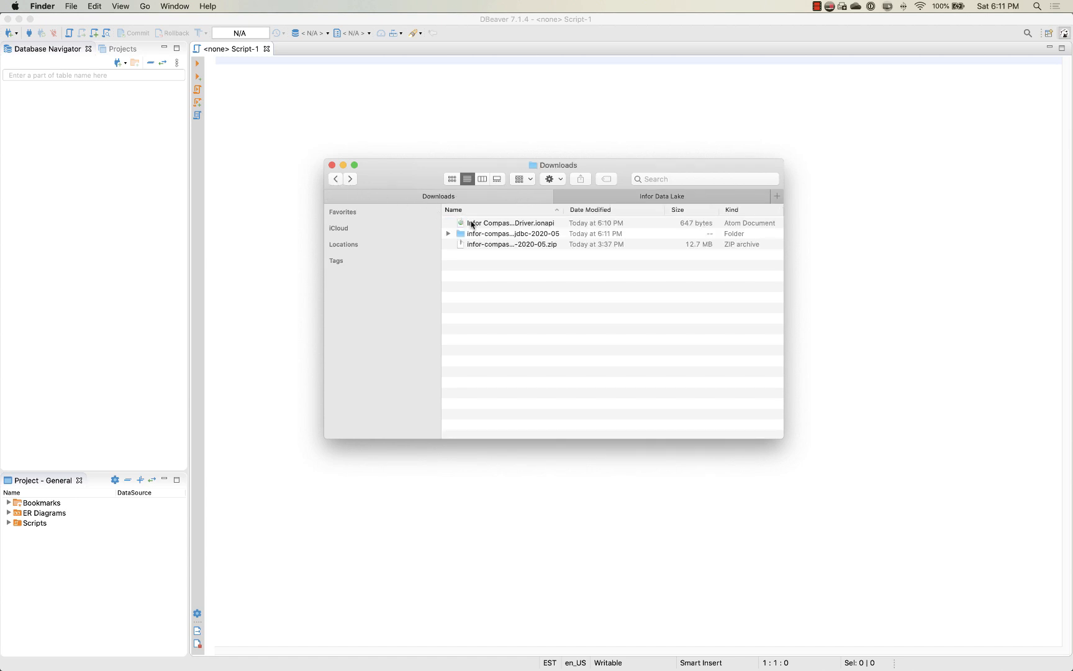
{"action": "left_click_drag", "start_coordinate": [472, 225], "coordinate": [564, 272]}
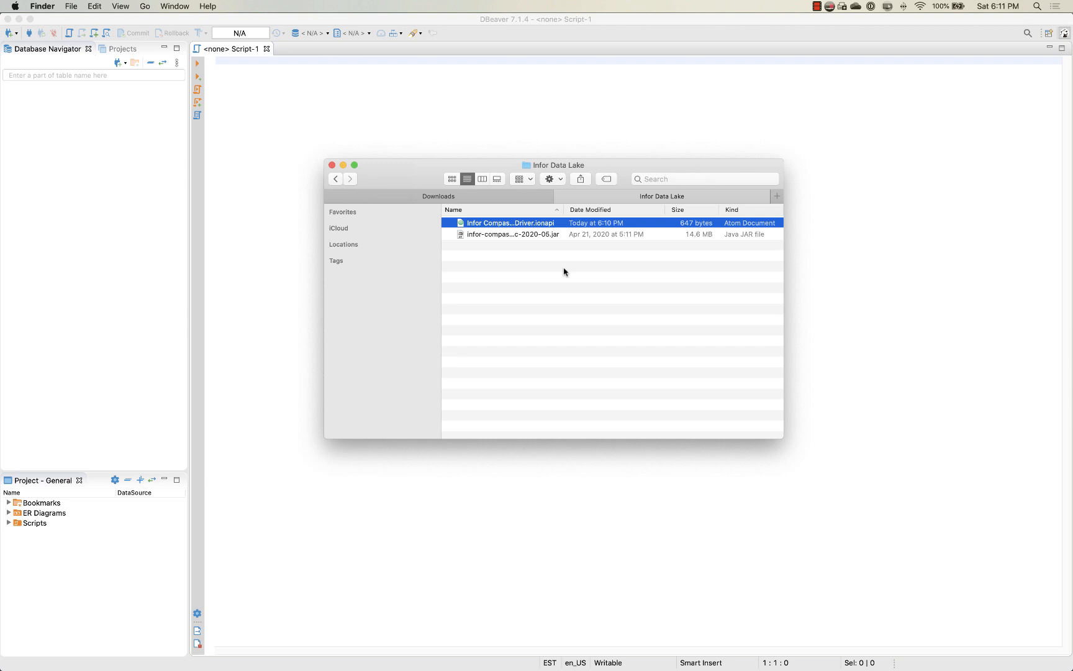
Step: Switch to DBeaver and start a new driver in the Driver Manager, naming it "Infor Data Lake"
{"action": "left_click", "coordinate": [406, 136]}
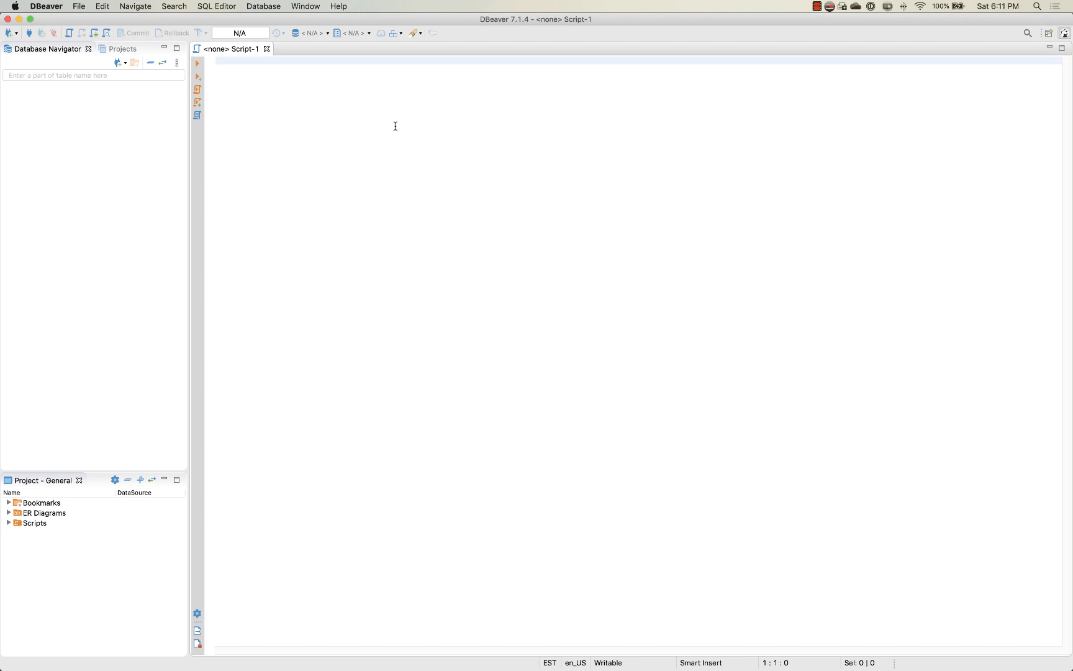
{"action": "left_click", "coordinate": [276, 9]}
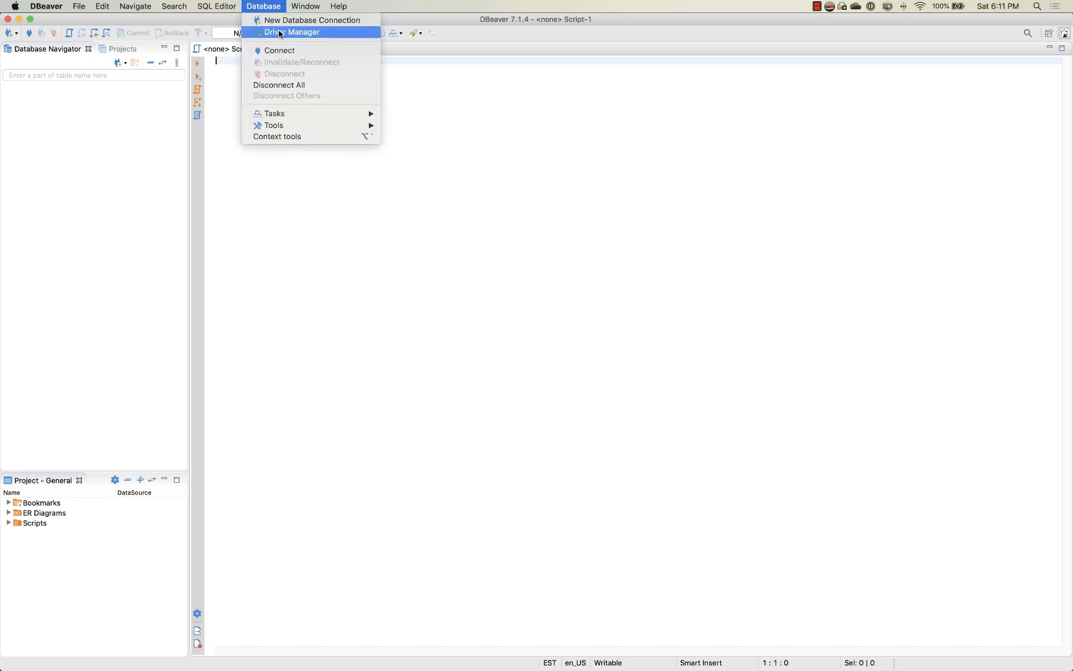
{"action": "left_click", "coordinate": [284, 32]}
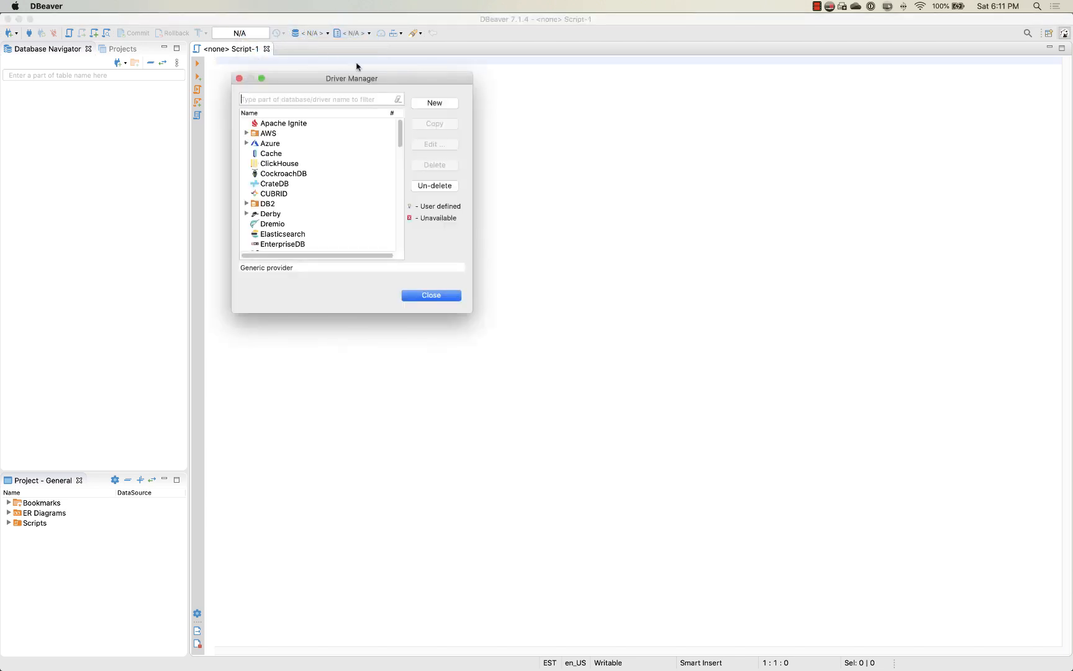
{"action": "left_click", "coordinate": [448, 103]}
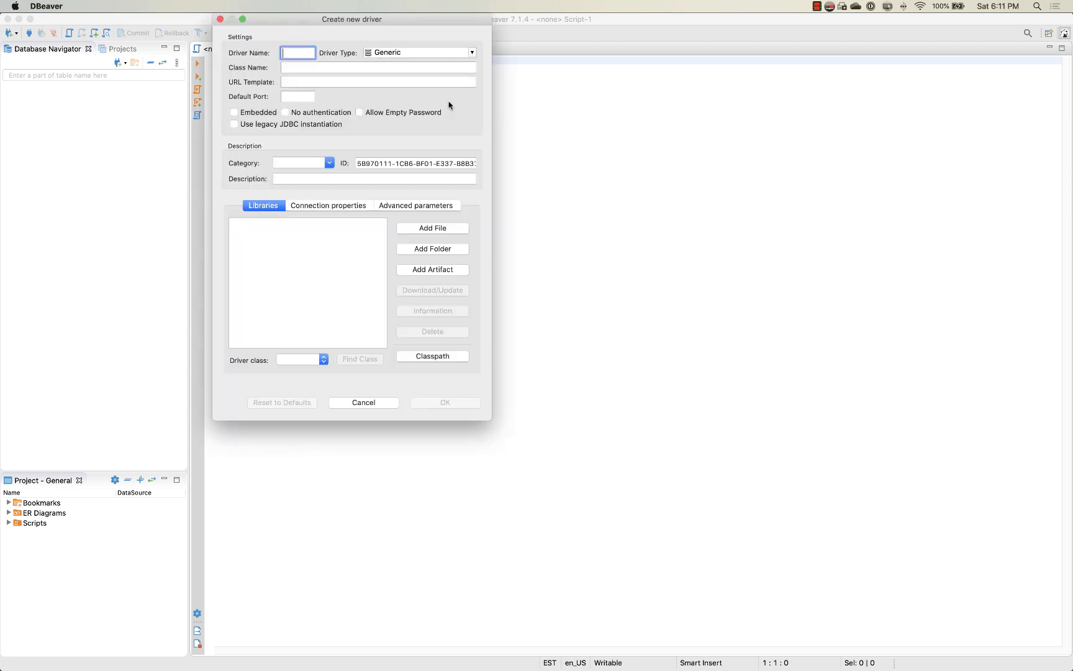
{"action": "left_click_drag", "start_coordinate": [492, 110], "coordinate": [735, 126]}
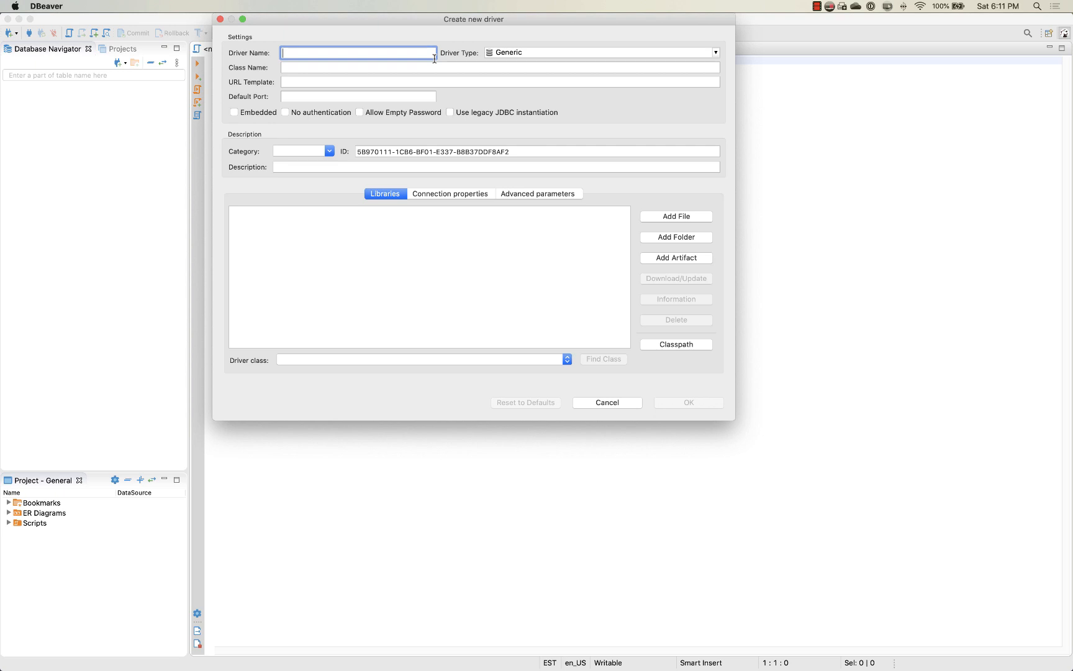
{"action": "type", "text": "Infor Dat"}
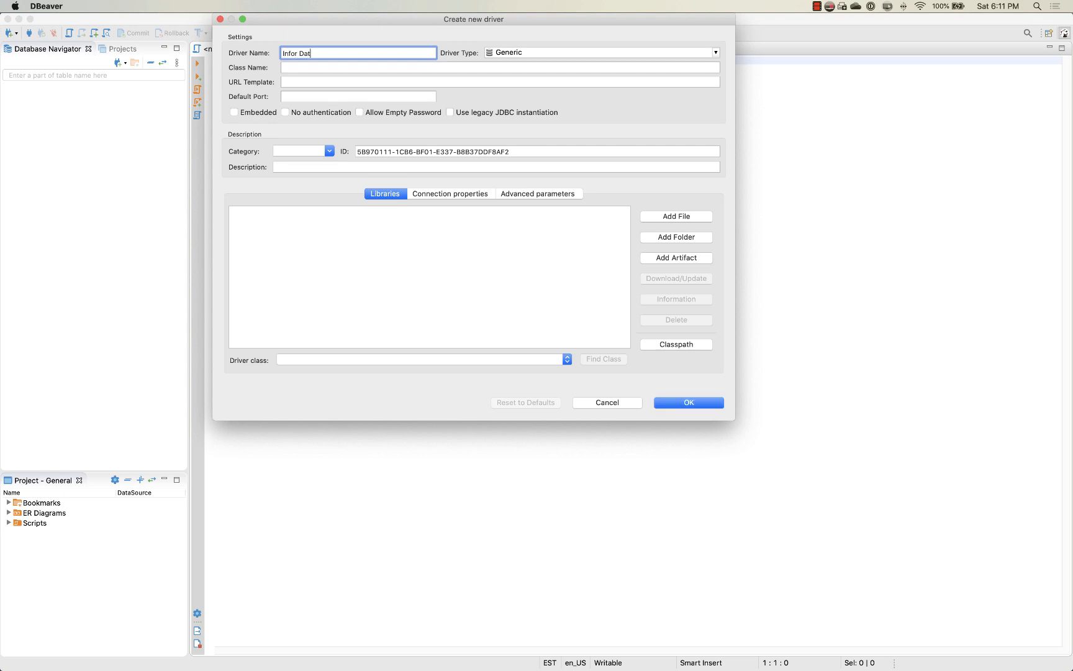
{"action": "type", "text": "a Lake"}
Step: Set the driver's class name to com.infor.idl.jdbc.Driver
{"action": "key", "text": "Tab"}
{"action": "key", "text": "Tab"}
{"action": "type", "text": "com.infor.idl"}
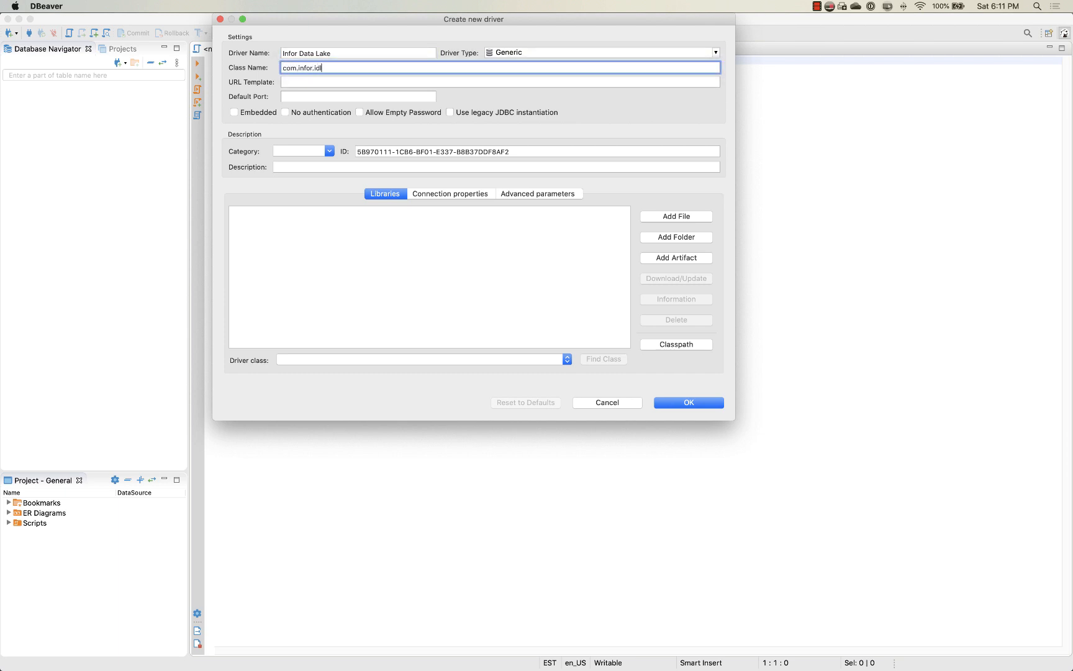
{"action": "type", "text": ".jdbc.Driver"}
Step: Set the driver's URL template to jdbc:infordatalake:// followed by the tenant identifier
{"action": "key", "text": "Tab"}
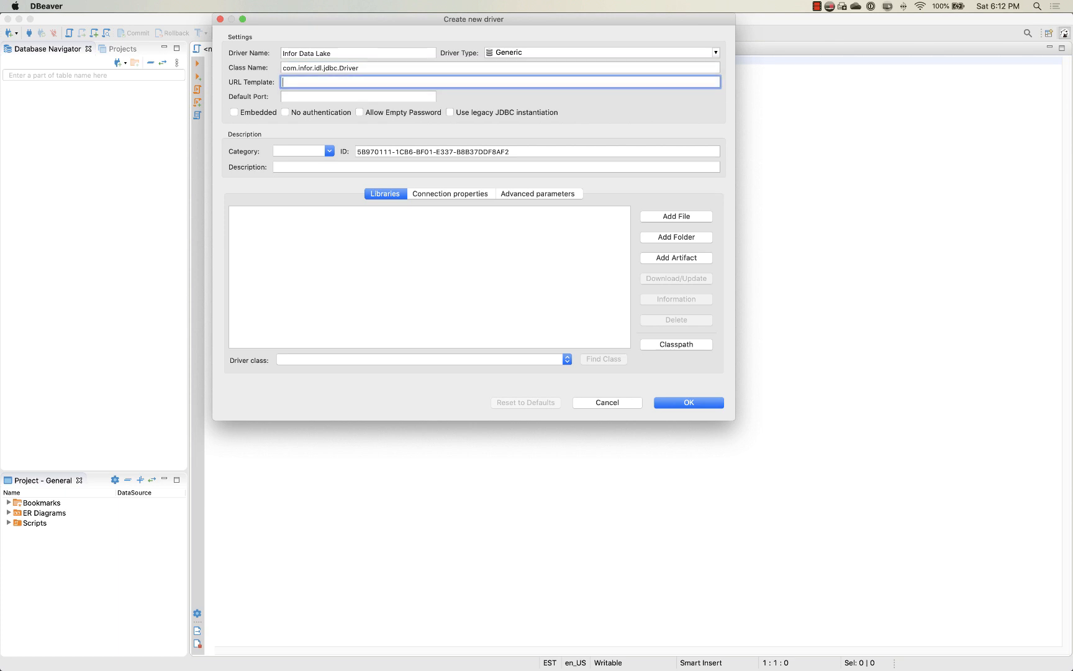
{"action": "type", "text": "jdbc:i"}
{"action": "type", "text": "nfordatalake://..."}
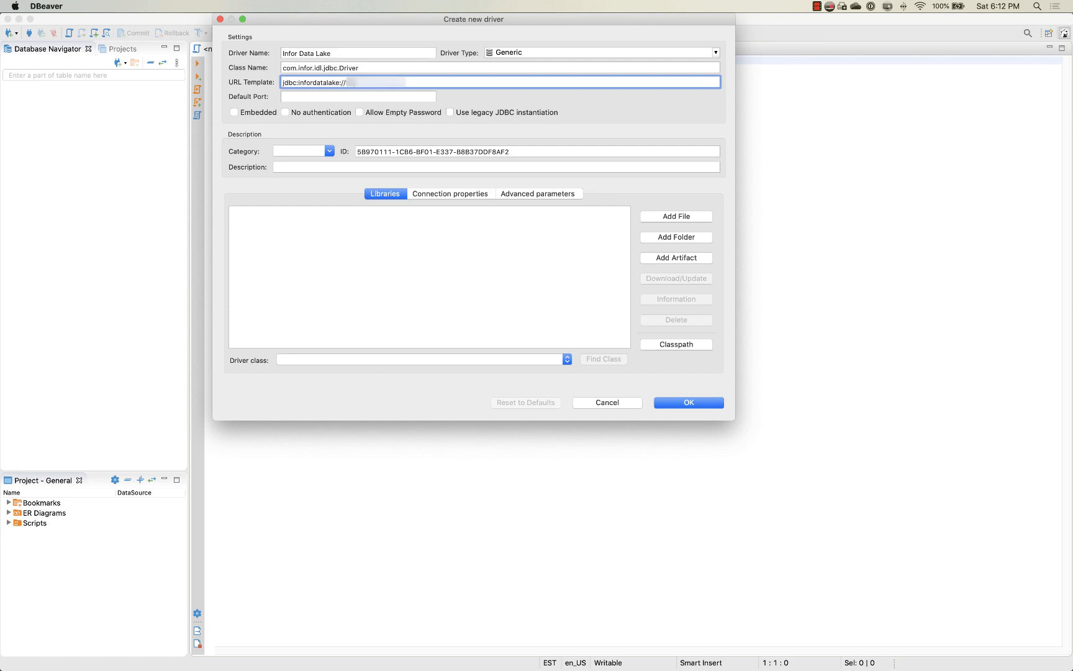
{"action": "type", "text": "..."}
Step: Complete the tenant identifier in the driver's URL template and add infor-compass-jdbc-2020-05.jar to the driver's libraries
{"action": "left_click", "coordinate": [668, 217]}
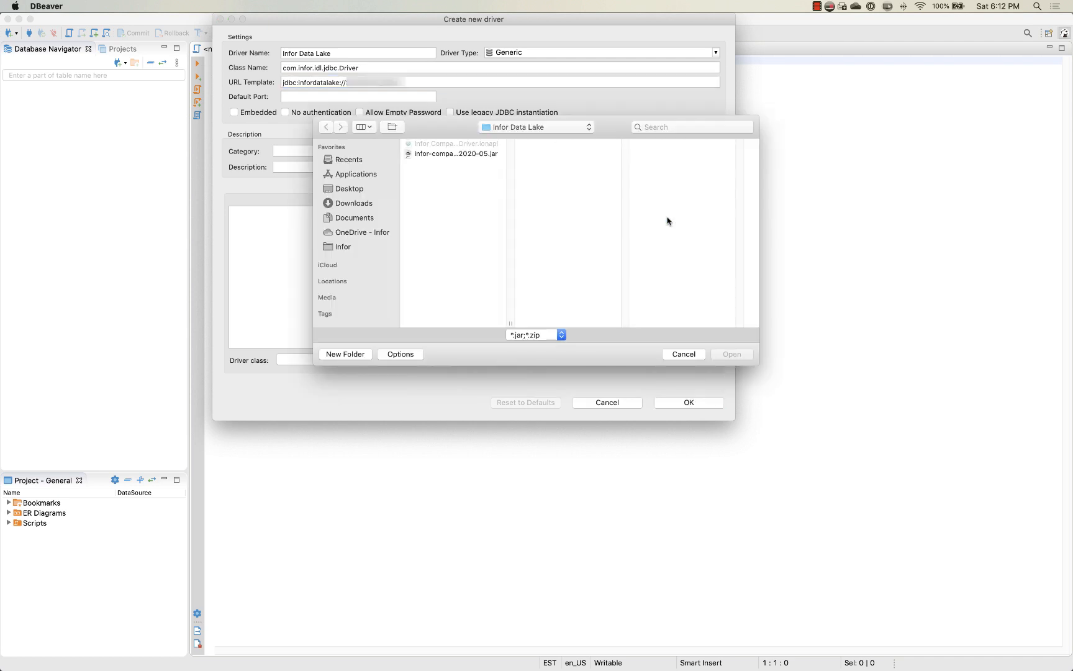
{"action": "left_click", "coordinate": [484, 155]}
{"action": "left_click", "coordinate": [721, 355]}
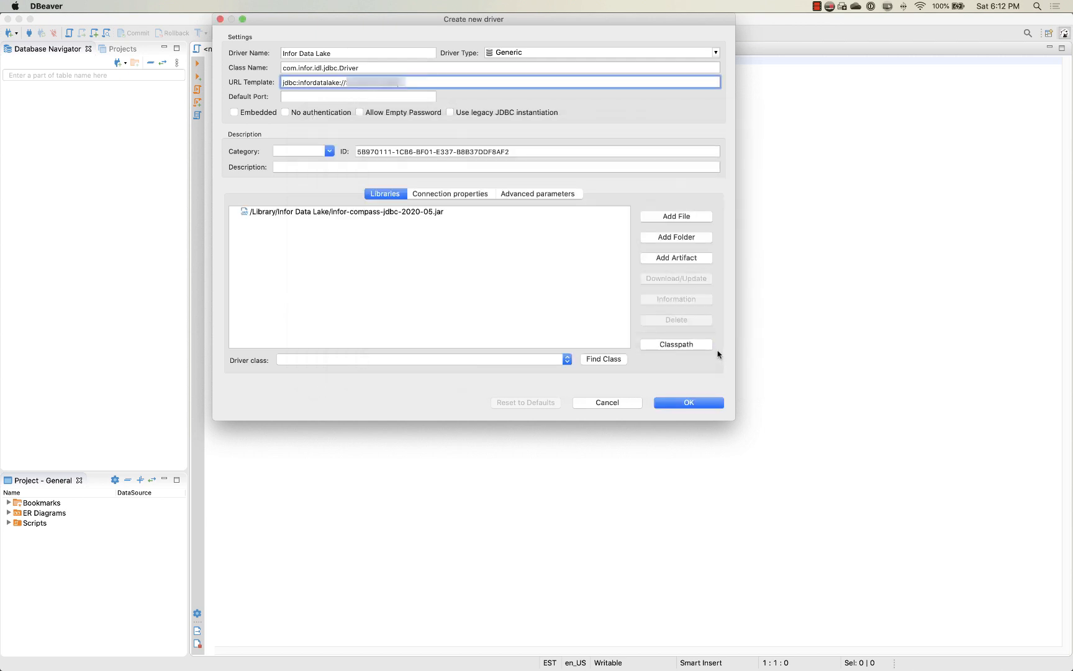
Step: Add the Infor Data Lake folder to the driver's libraries, save the new driver and close the Driver Manager
{"action": "left_click", "coordinate": [688, 240]}
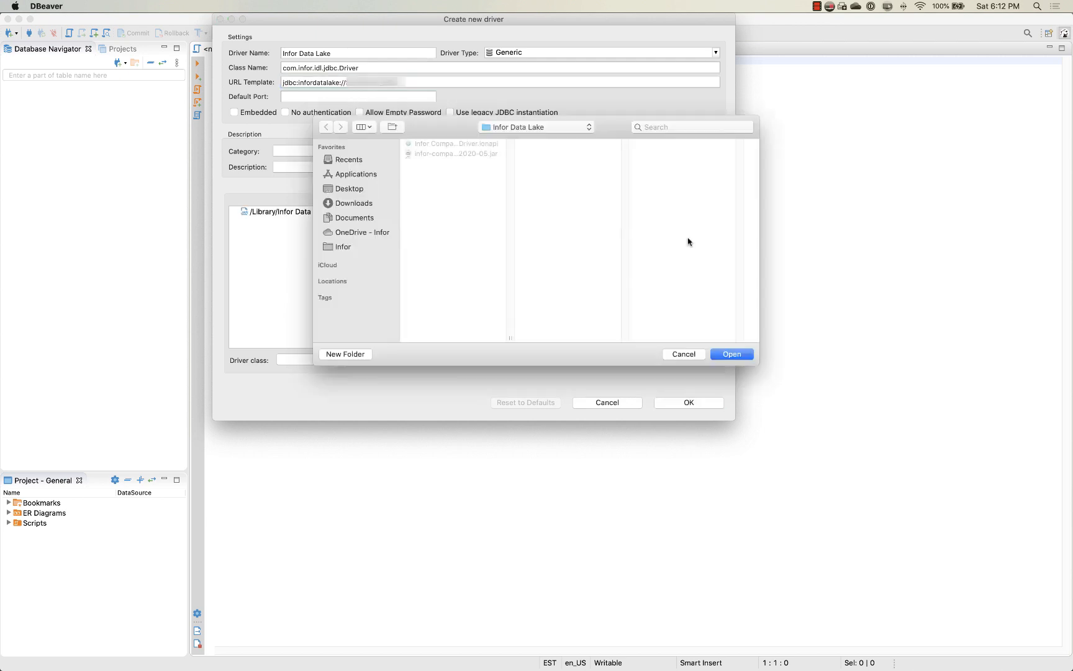
{"action": "left_click", "coordinate": [731, 356]}
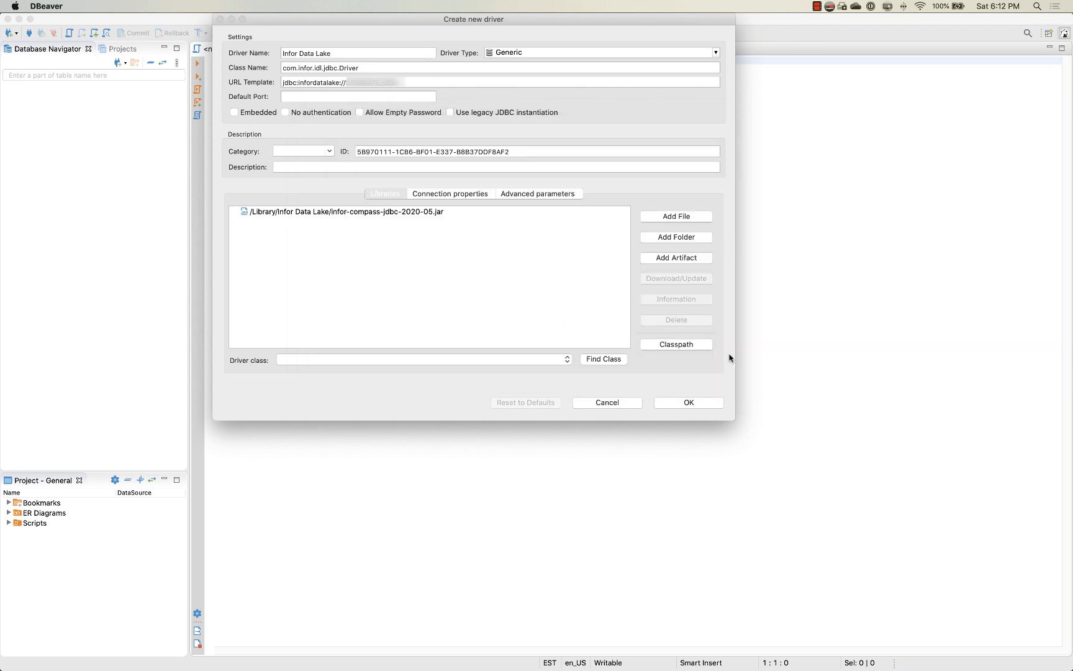
{"action": "left_click", "coordinate": [690, 403]}
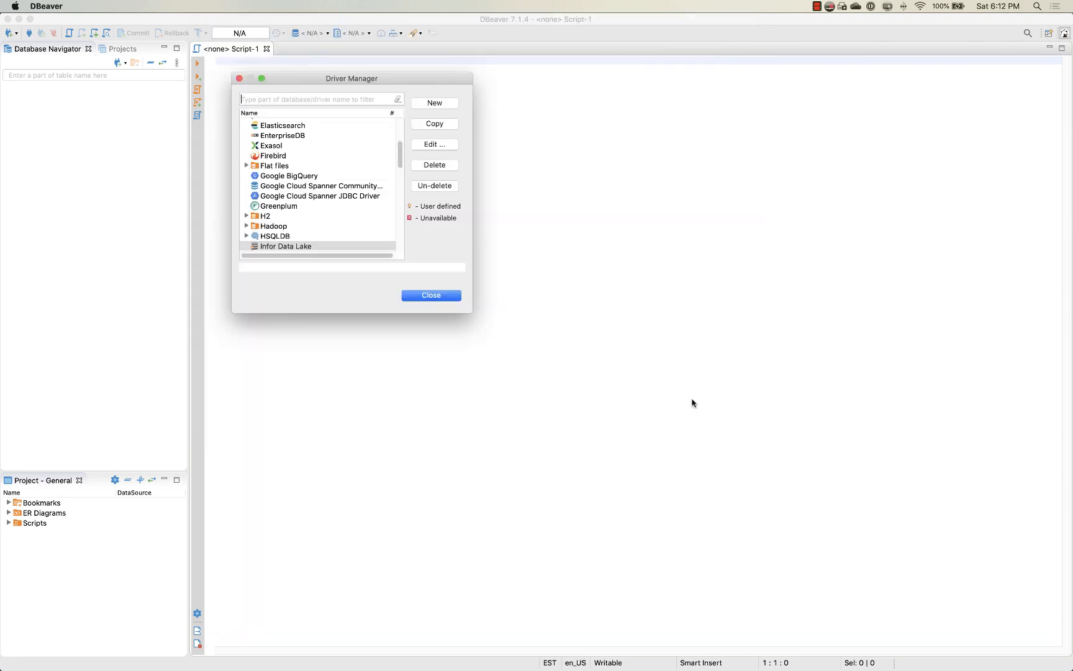
{"action": "left_click", "coordinate": [431, 295]}
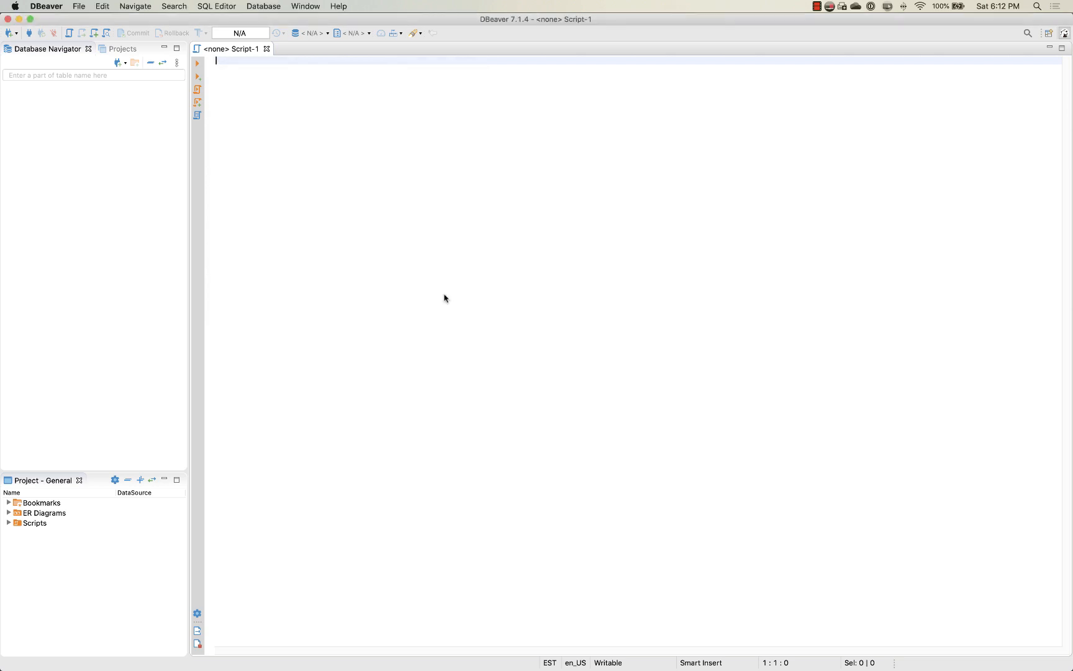
Step: Create a new database connection with the Infor Data Lake driver, keeping the prefilled JDBC URL and leaving the username and password empty
{"action": "right_click", "coordinate": [46, 120]}
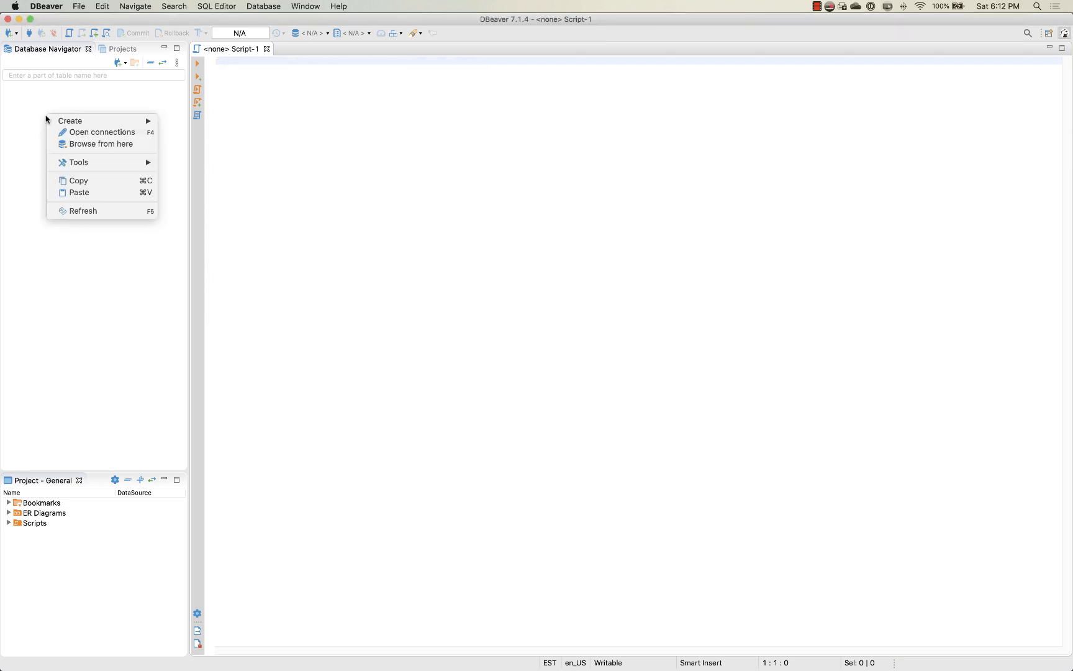
{"action": "mouse_move", "coordinate": [49, 121]}
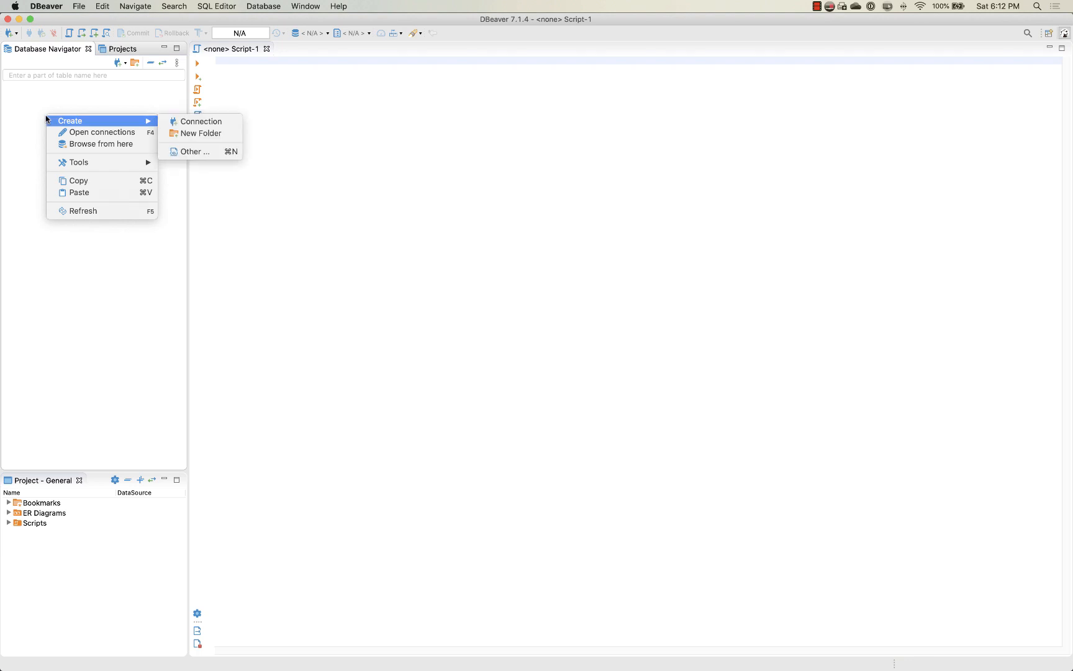
{"action": "left_click", "coordinate": [204, 124]}
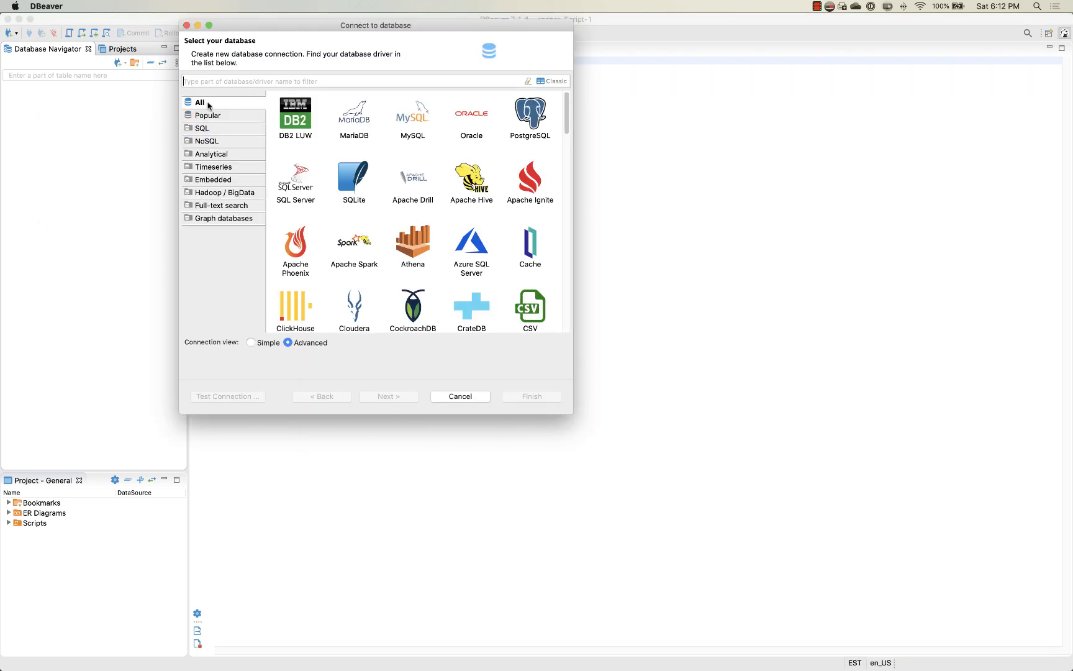
{"action": "type", "text": "infor dat"}
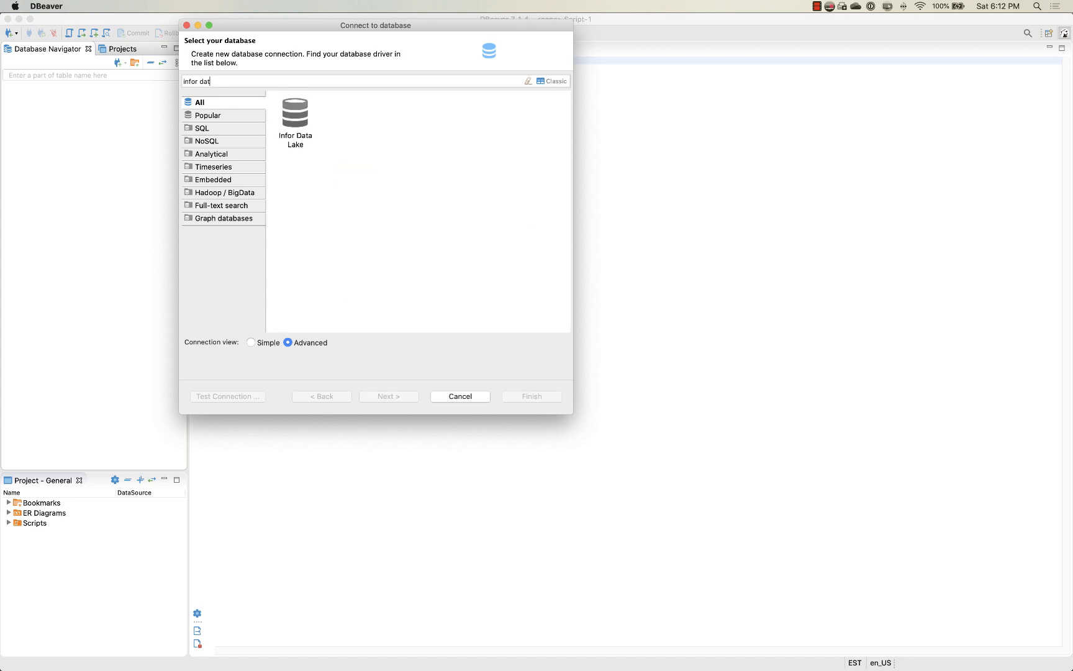
{"action": "left_click", "coordinate": [302, 115]}
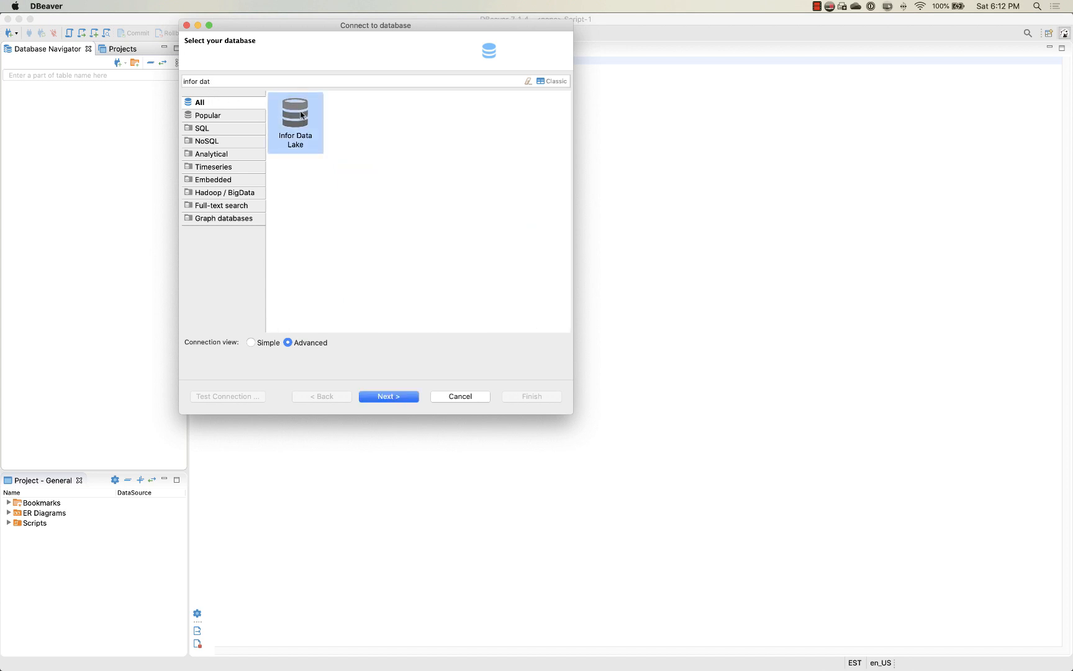
{"action": "left_click", "coordinate": [389, 397]}
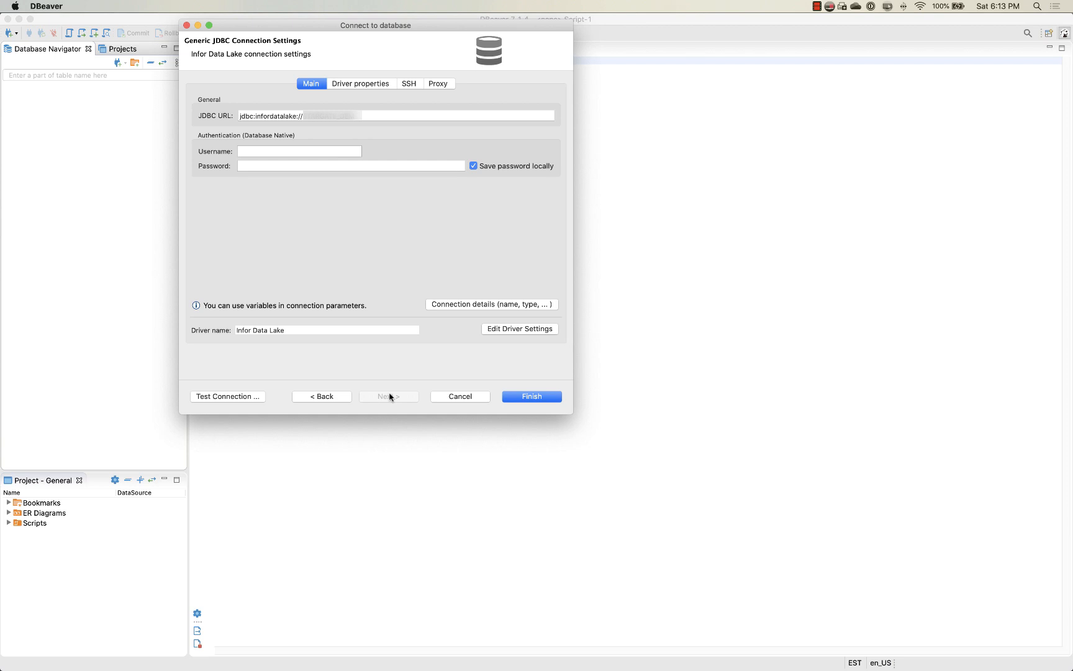
{"action": "left_click", "coordinate": [542, 398]}
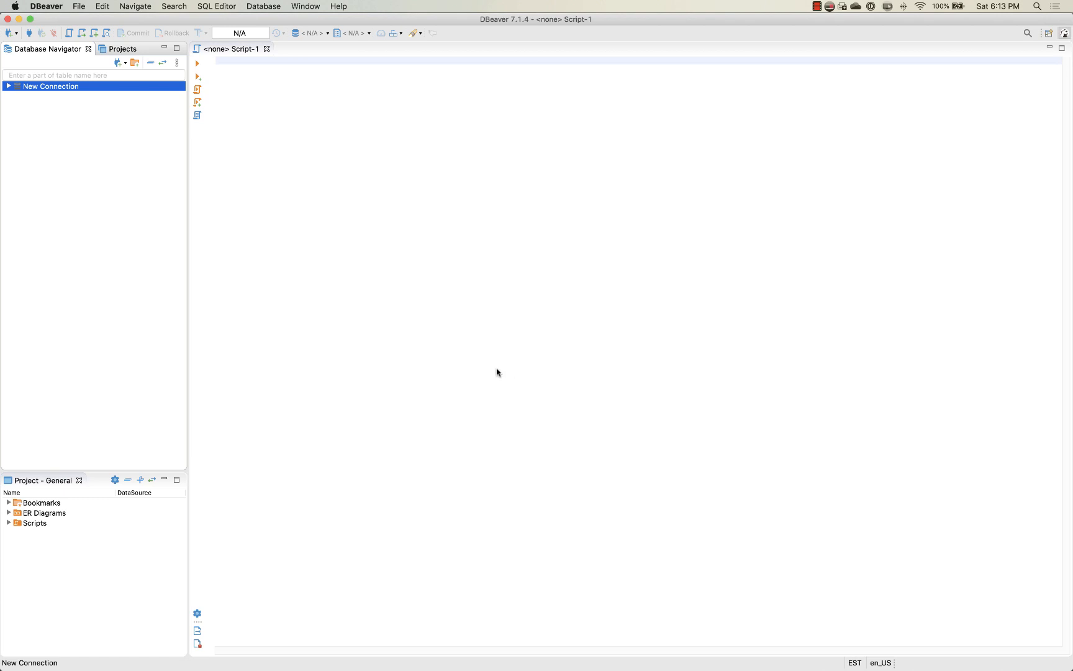
Step: Connect to the Infor Data Lake through the new connection and list the tables in its default schema
{"action": "left_click", "coordinate": [8, 86]}
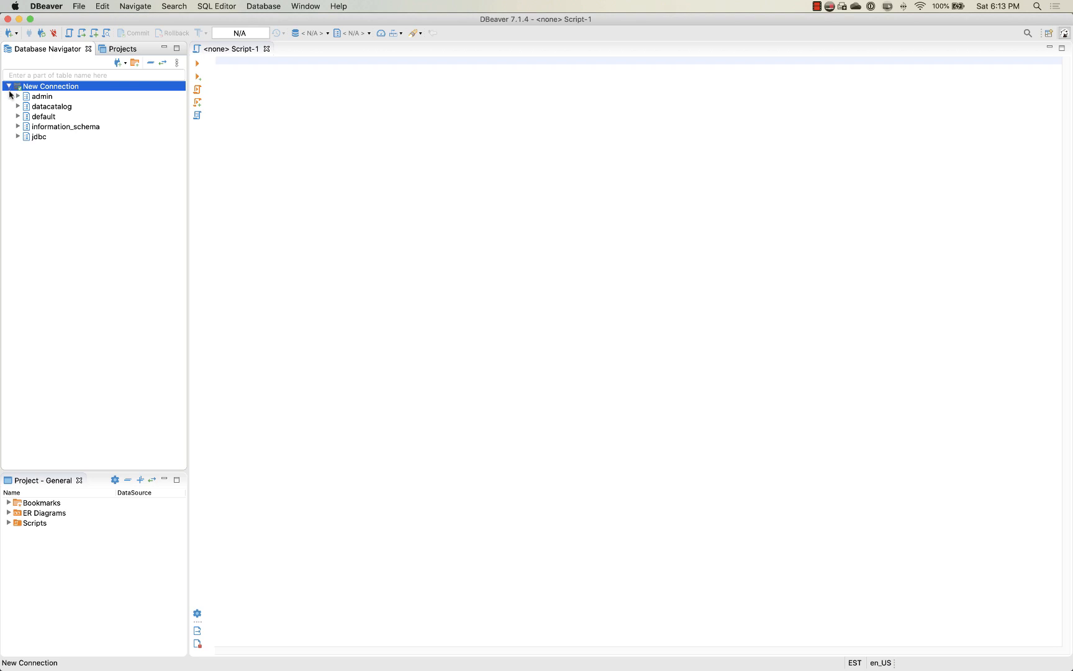
{"action": "left_click", "coordinate": [17, 117]}
{"action": "left_click", "coordinate": [27, 127]}
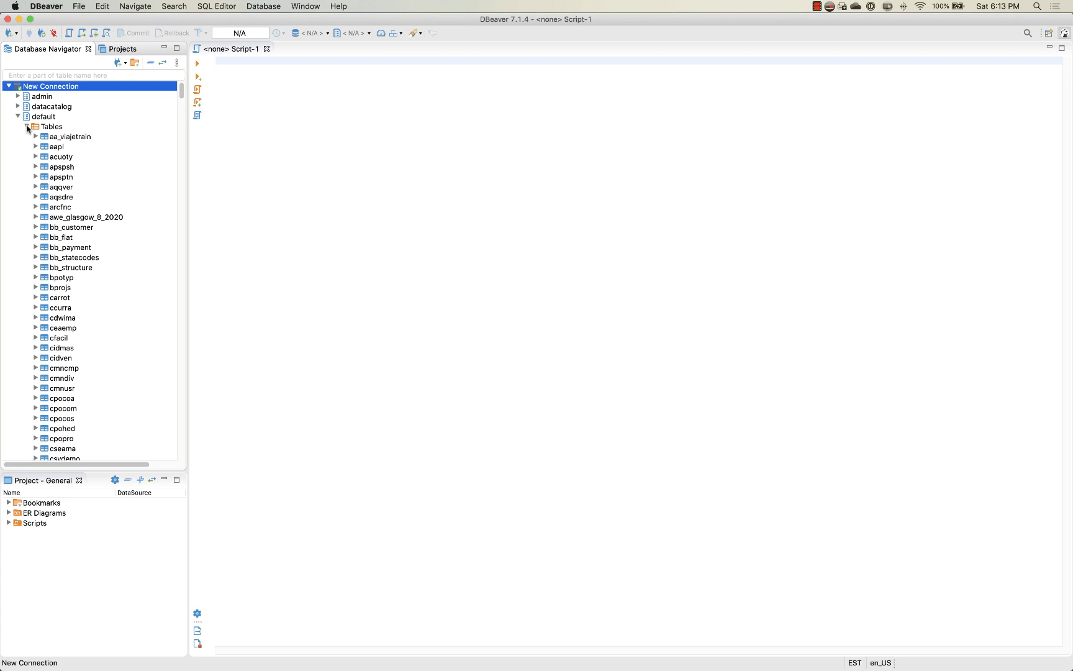
{"action": "scroll", "coordinate": [92, 267], "scroll_direction": "down", "scroll_amount": 3}
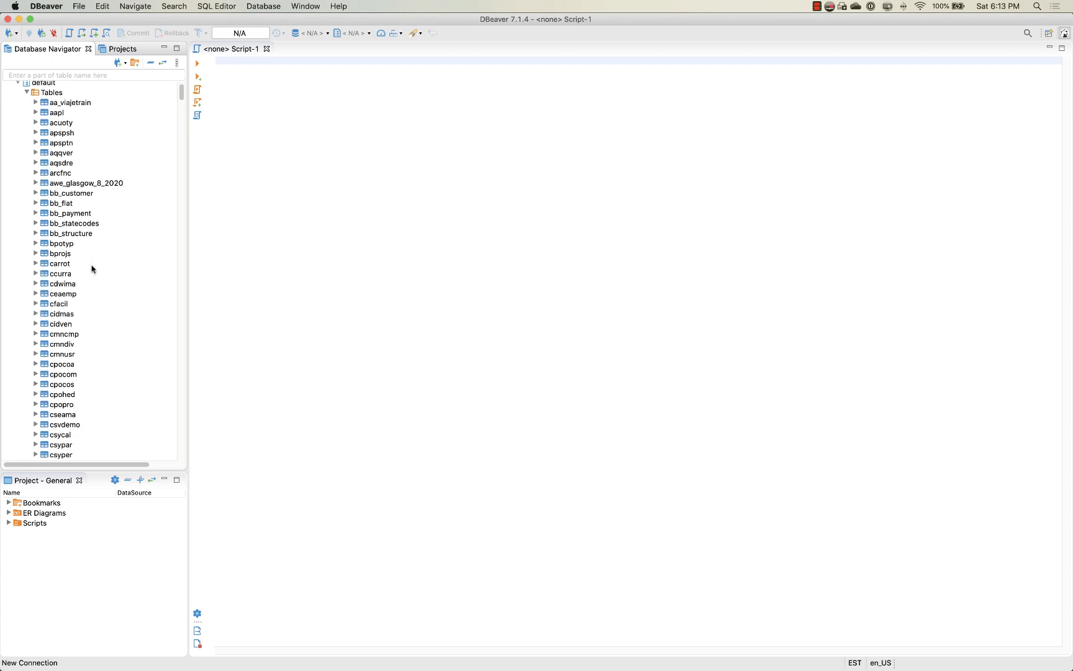
Step: Switch to the Infor browser window, open Compass under Data Lake in ION Desk and copy the entire MyProducts query
{"action": "key", "text": "ctrl+Left"}
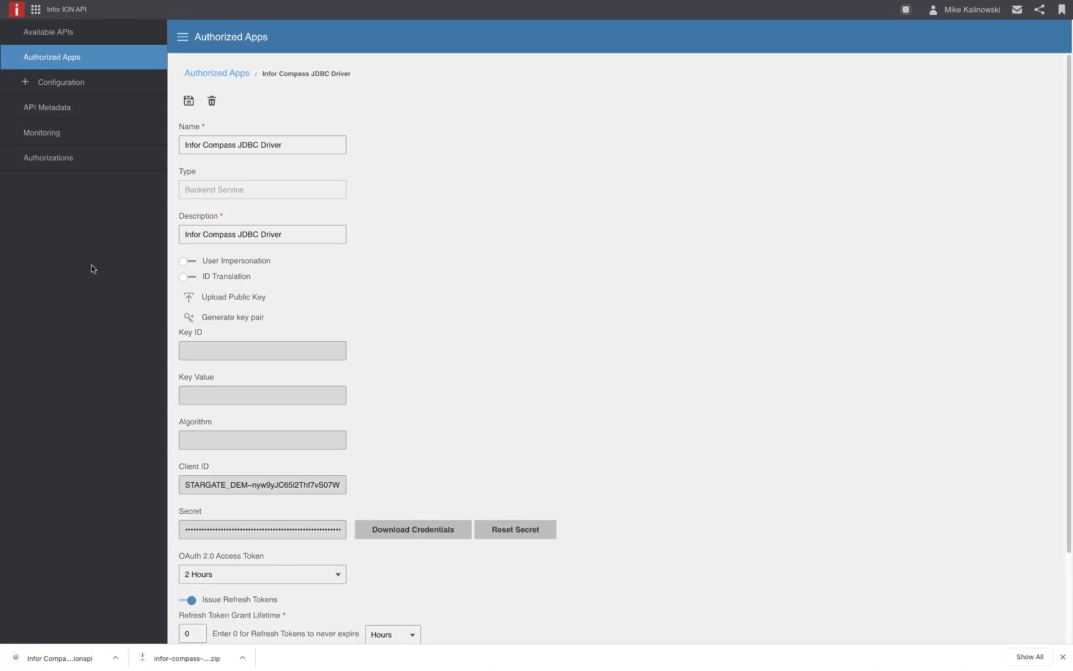
{"action": "left_click", "coordinate": [36, 9]}
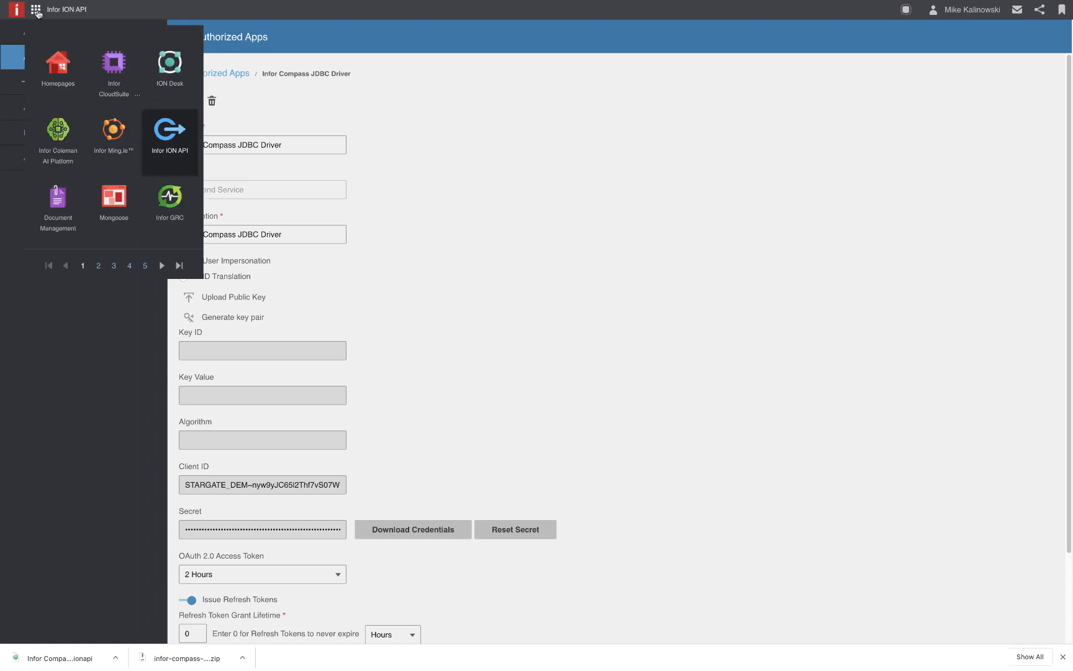
{"action": "left_click", "coordinate": [157, 58]}
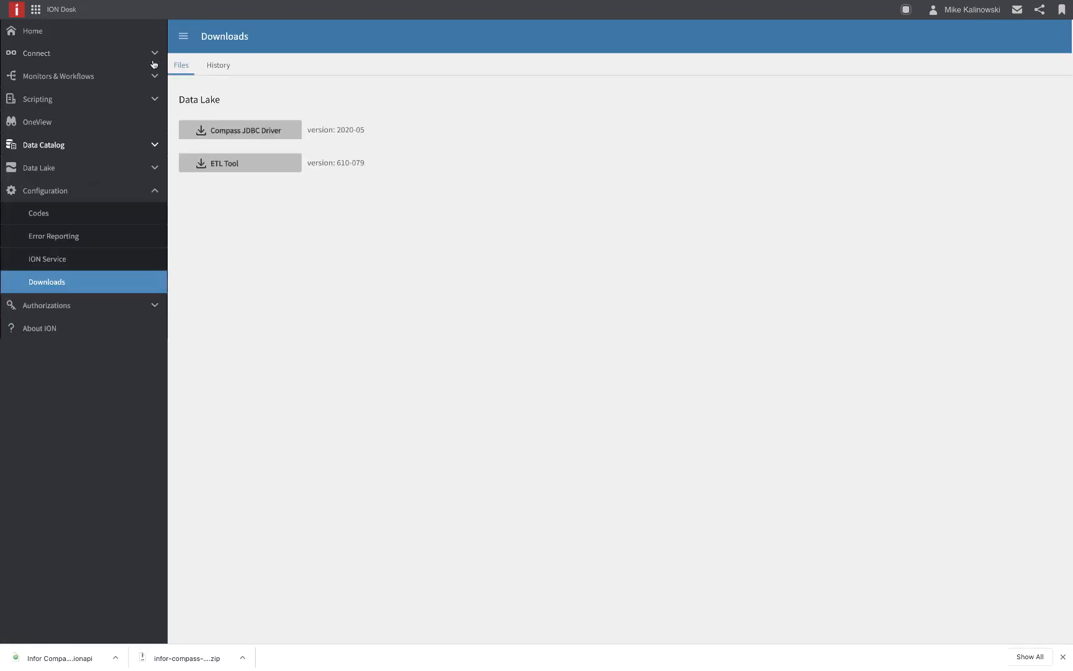
{"action": "left_click", "coordinate": [80, 174]}
{"action": "left_click", "coordinate": [75, 214]}
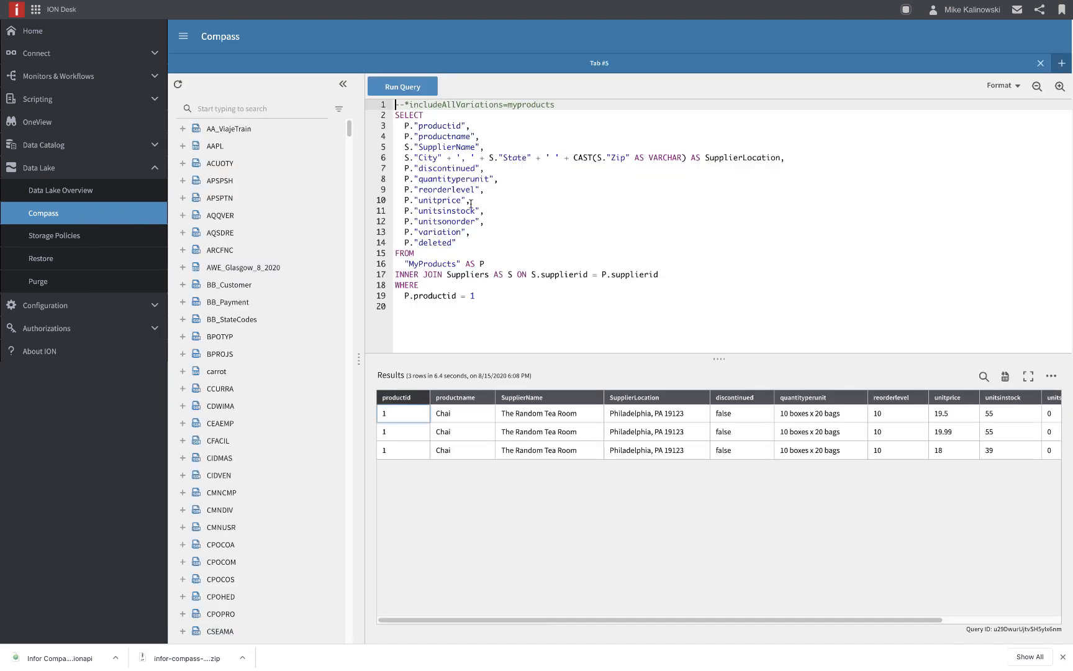
{"action": "left_click", "coordinate": [471, 203]}
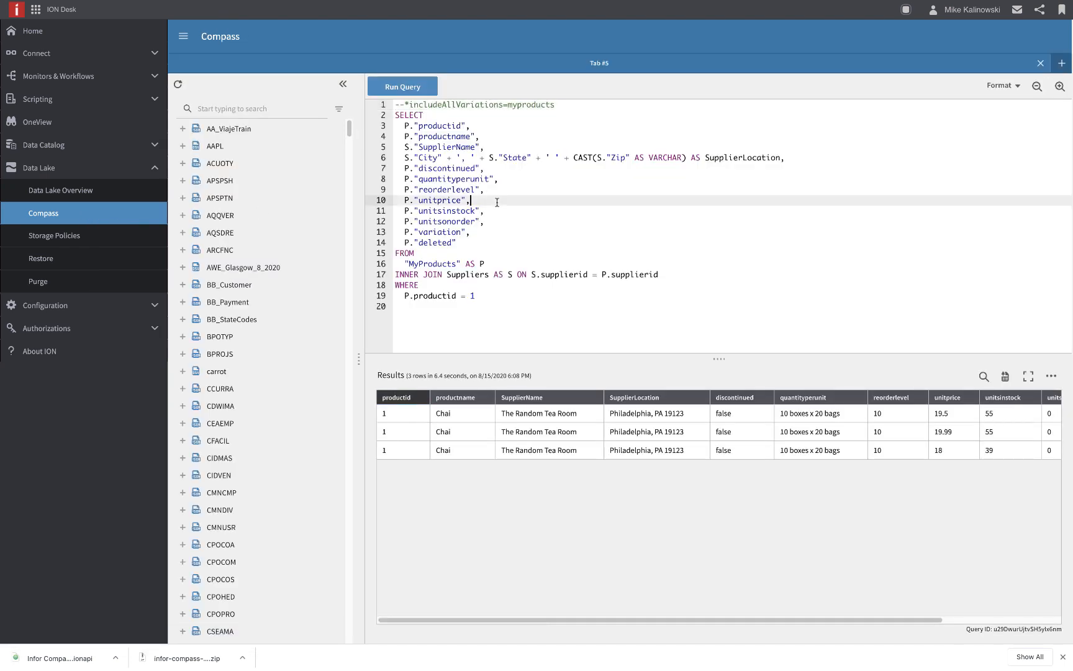
{"action": "key", "text": "ctrl+a"}
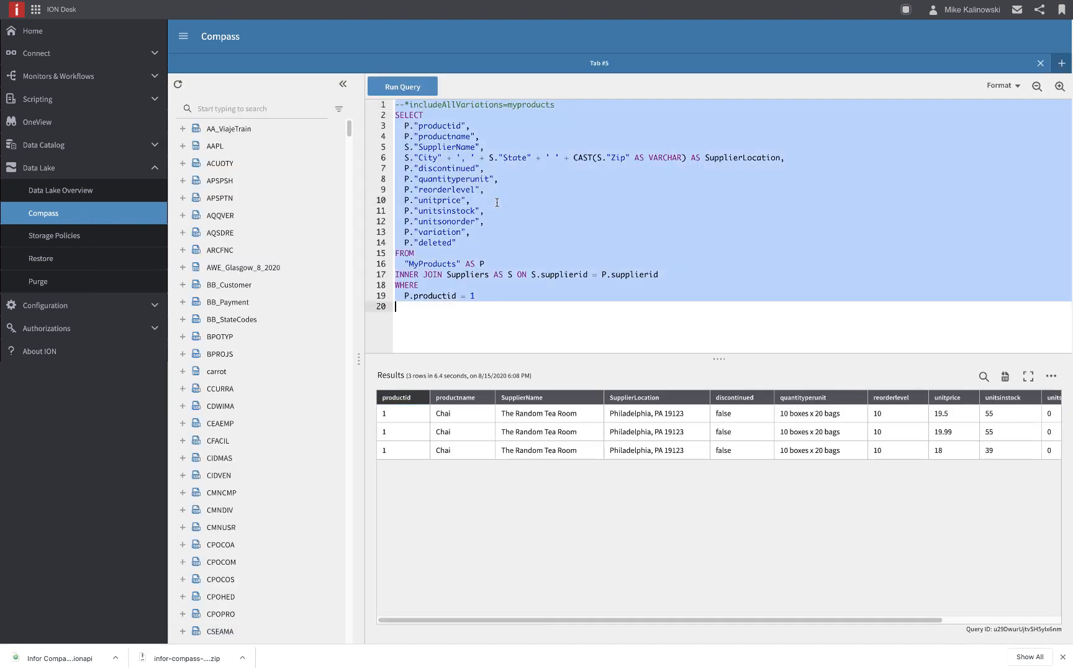
Step: Switch back to DBeaver, paste the copied query into Script-1 and run it against the new connection
{"action": "key", "text": "ctrl+Right"}
{"action": "left_click", "coordinate": [343, 72]}
{"action": "key", "text": "super+Return"}
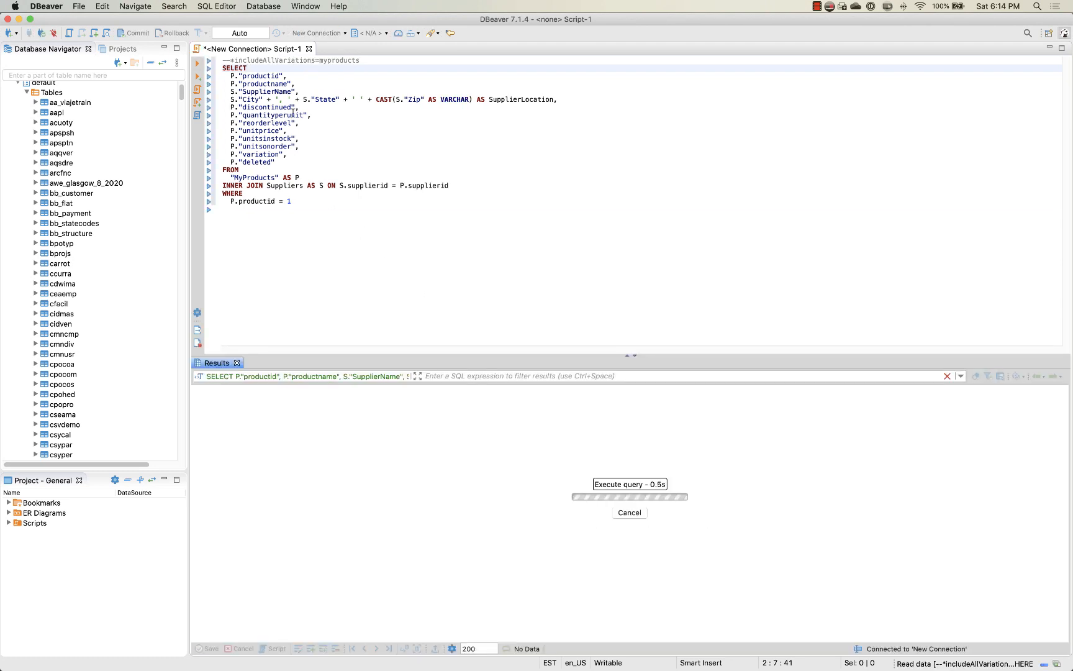